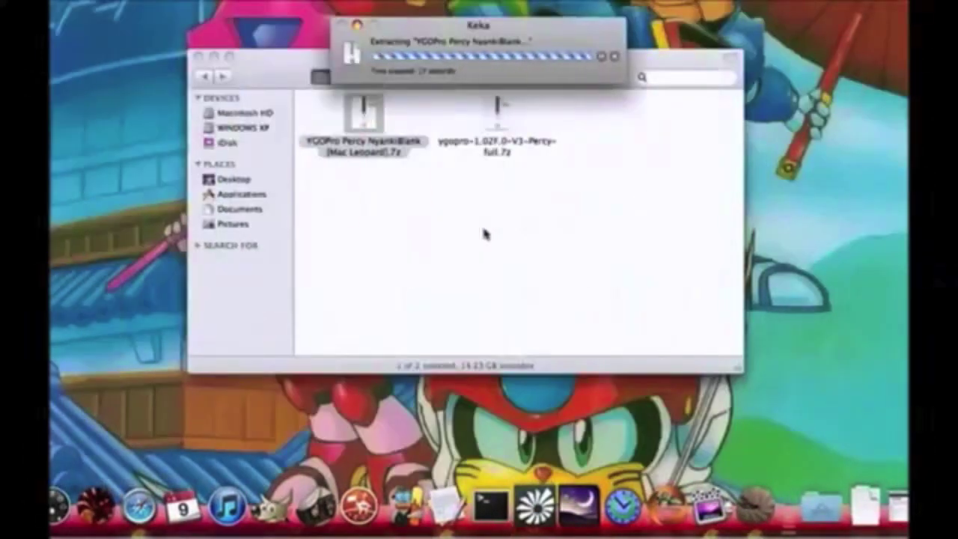
Extract ygopro-1.02F.0-V3-Percy-full.7z and open the extracted ygopro-1.02F.0-V3-full folder in a separate window below the Downloads window's header.
double_click(499, 111)
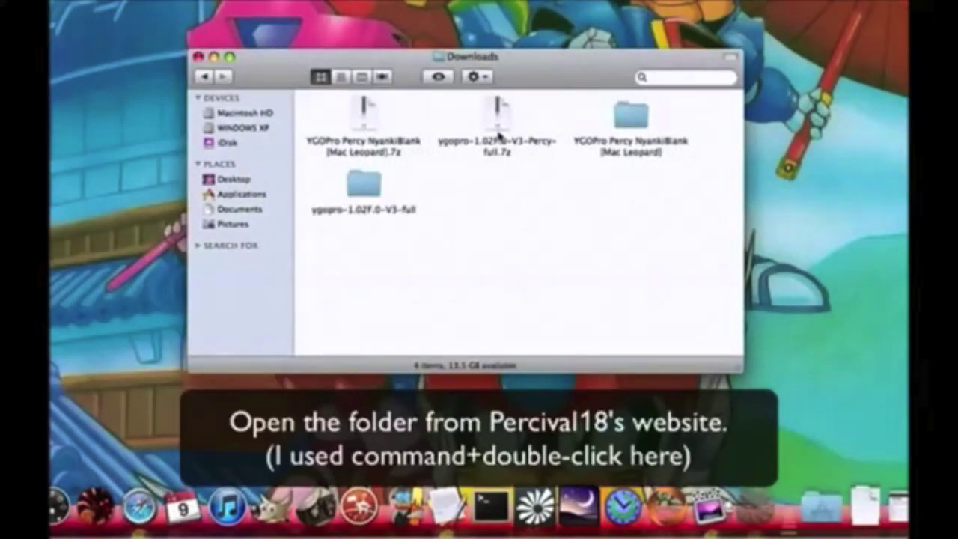
double_click(375, 191, "super")
left_click_drag(692, 44, 616, 168)
scroll(615, 247, "down", 2)
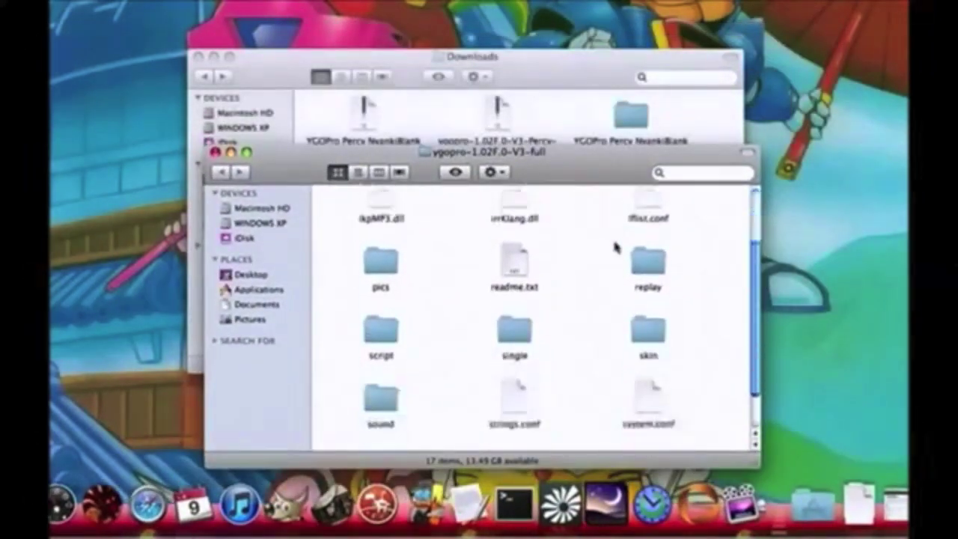
scroll(615, 247, "down", 2)
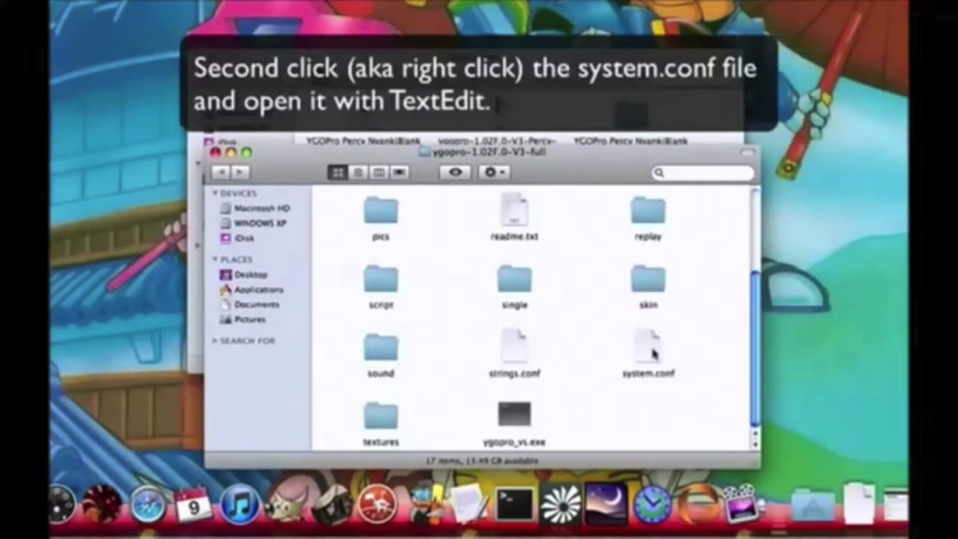
Open the system.conf file from the ygopro-1.02F.0-V3-full folder with TextEdit.
right_click(653, 354)
mouse_move(697, 250)
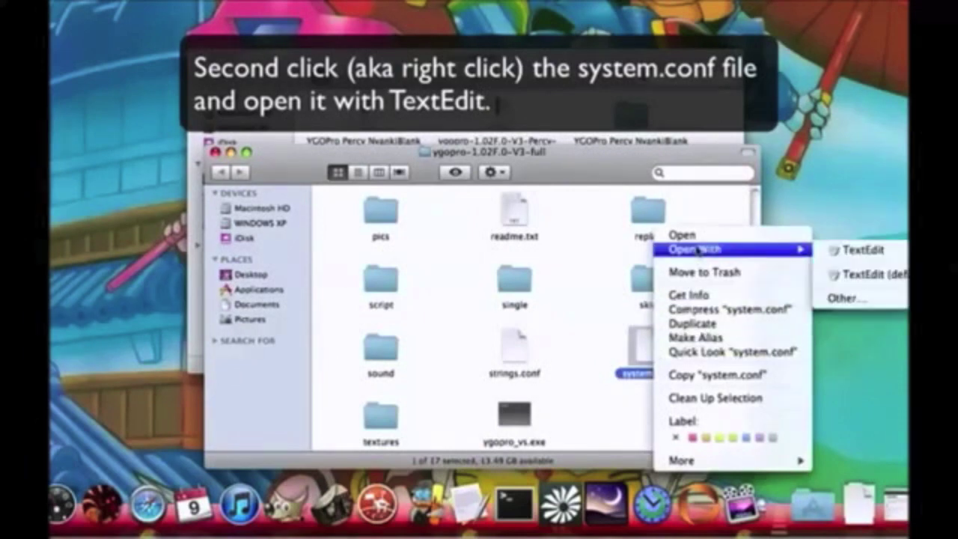
left_click(846, 253)
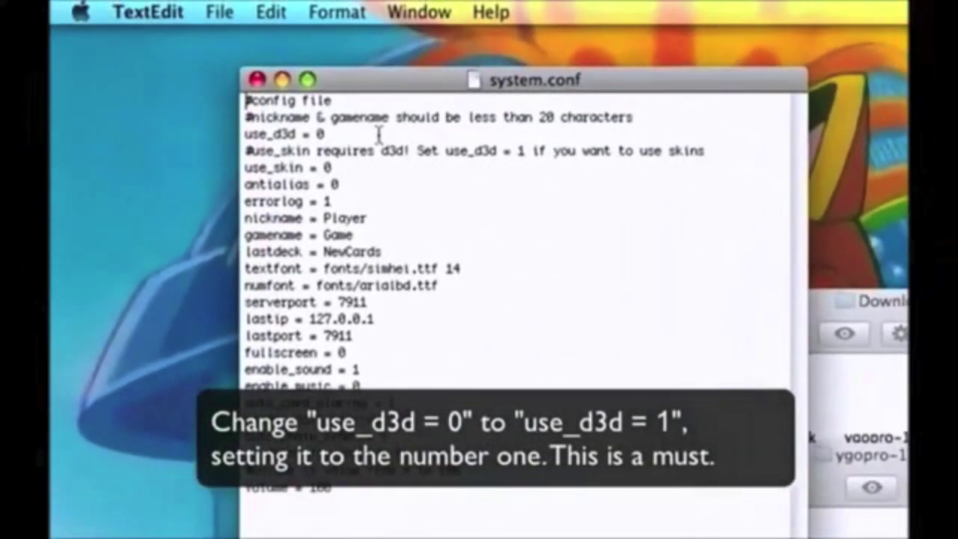
Set both use_d3d and use_skin to 1 in system.conf.
left_click(368, 135)
key("BackSpace")
type("1")
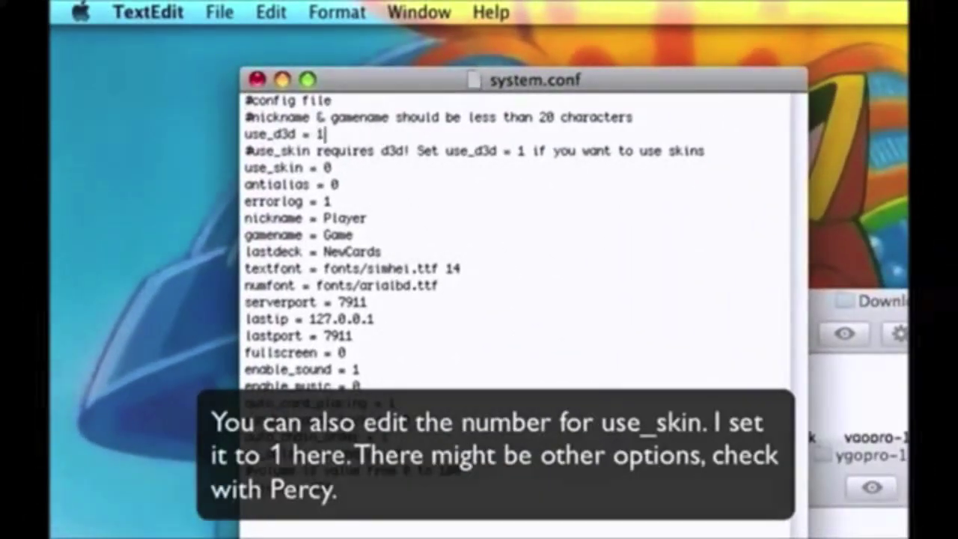
left_click(333, 168)
type("1")
Replace the default nickname value in system.conf with the player's own nickname, then save and close the file.
double_click(350, 218)
type("Nyanki")
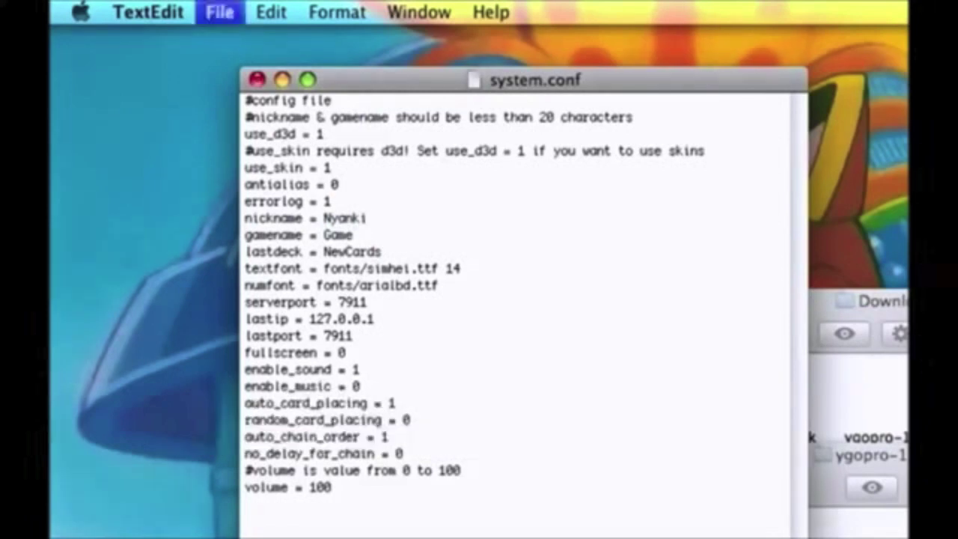
left_click(220, 14)
left_click(238, 149)
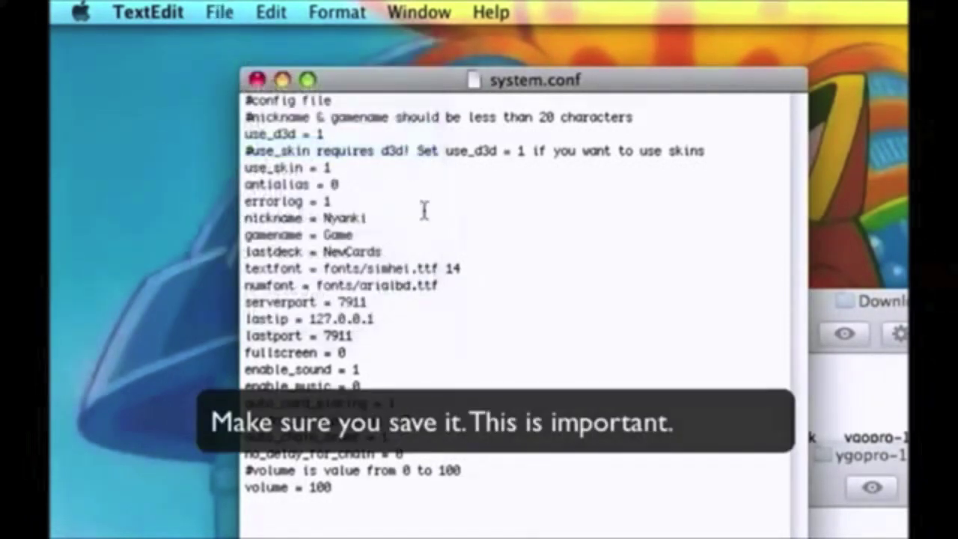
left_click(257, 80)
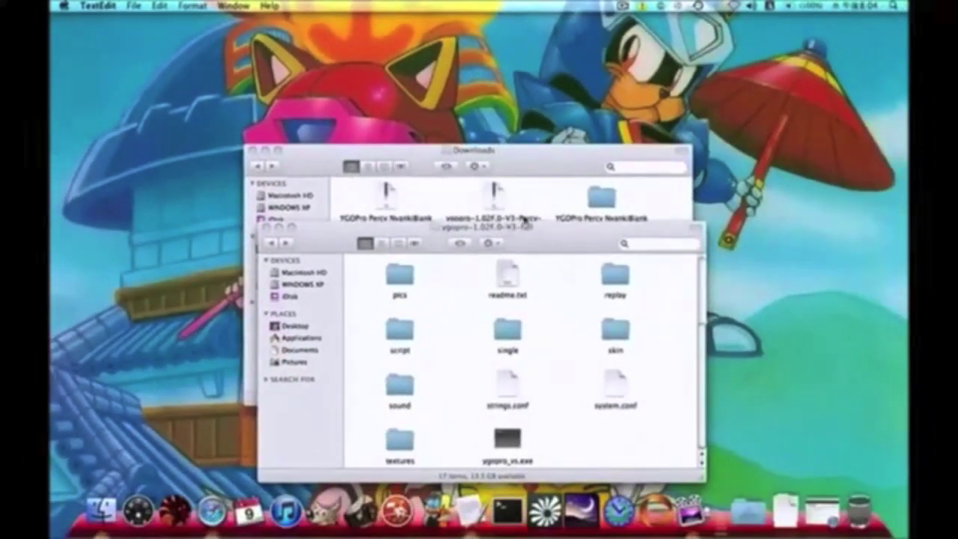
Open the YGOPro Percy NyankiBlank [Mac Leopard] folder in Downloads and show the package contents of the YGOPro Percy app.
left_click_drag(550, 163, 549, 97)
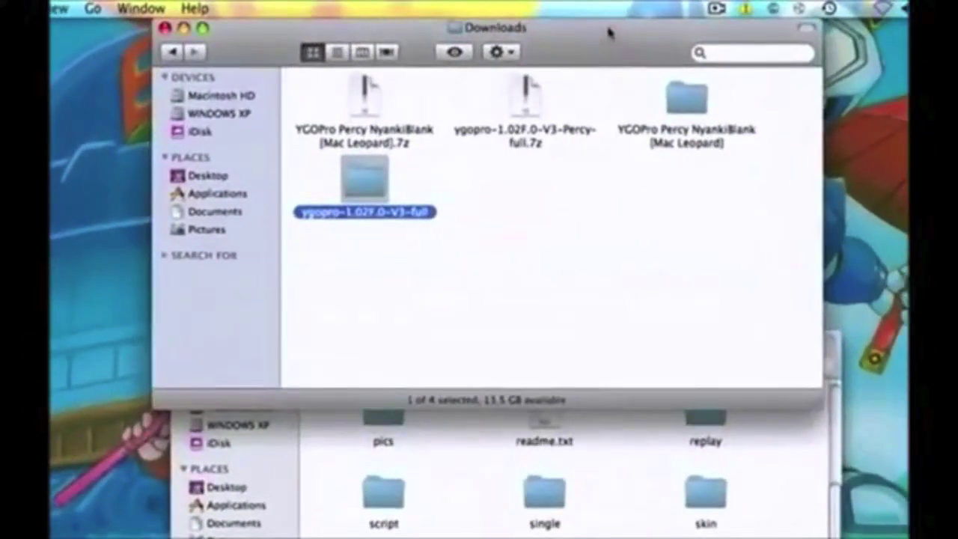
left_click(669, 214)
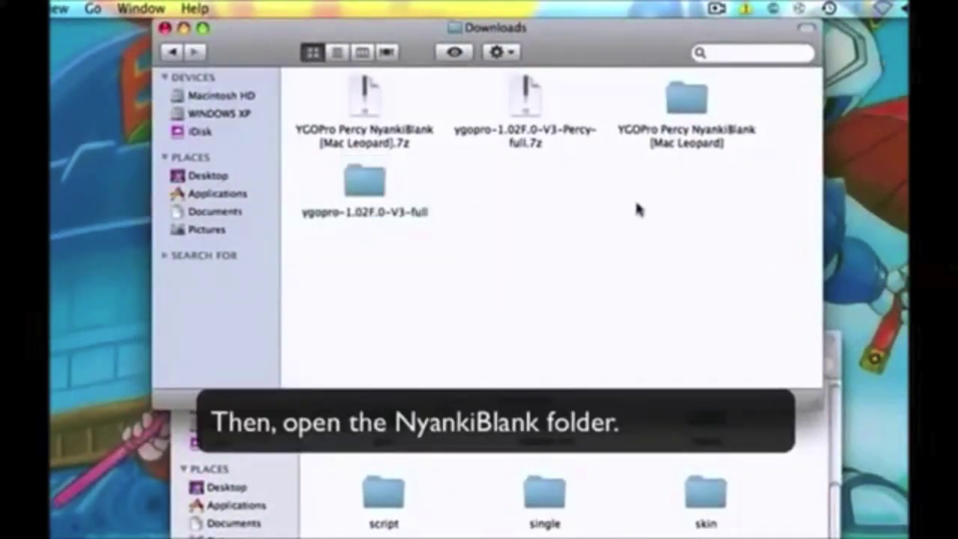
double_click(687, 111)
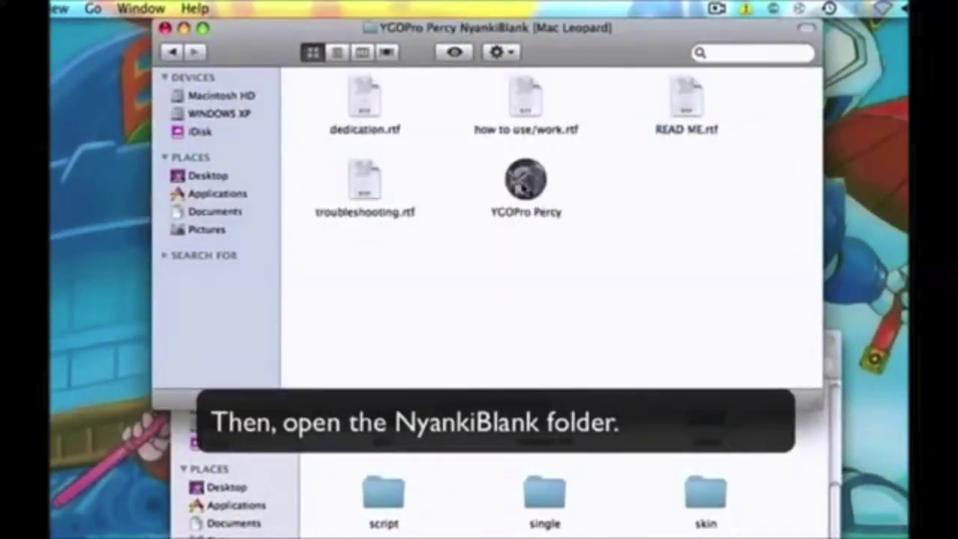
right_click(522, 187)
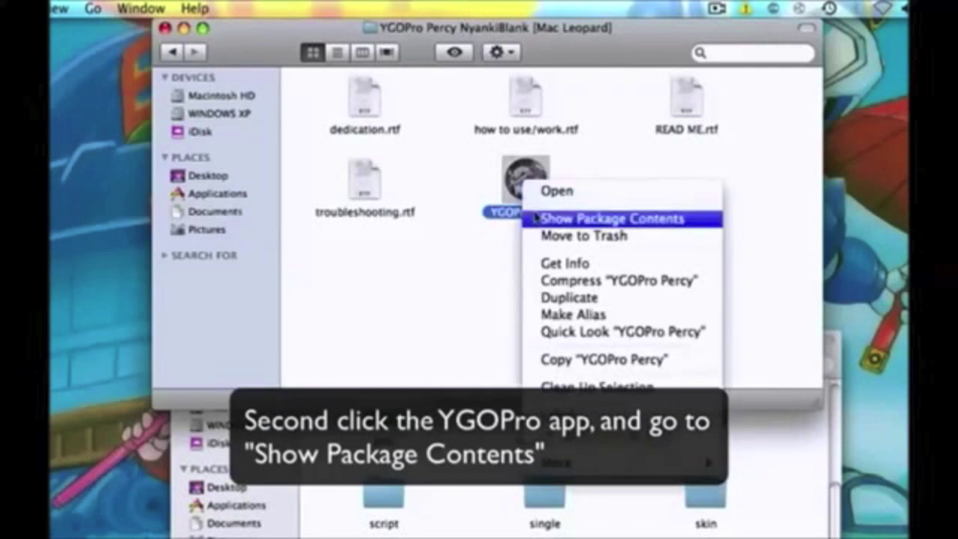
left_click(584, 218)
left_click_drag(599, 123, 575, 39)
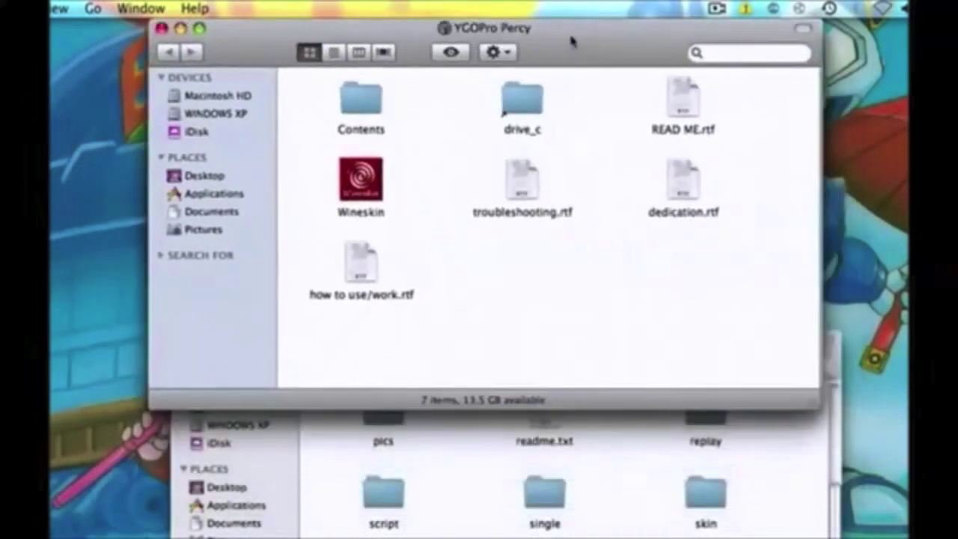
Go into drive_c, Program Files and the YGOPro folder inside the app package.
left_click(537, 109)
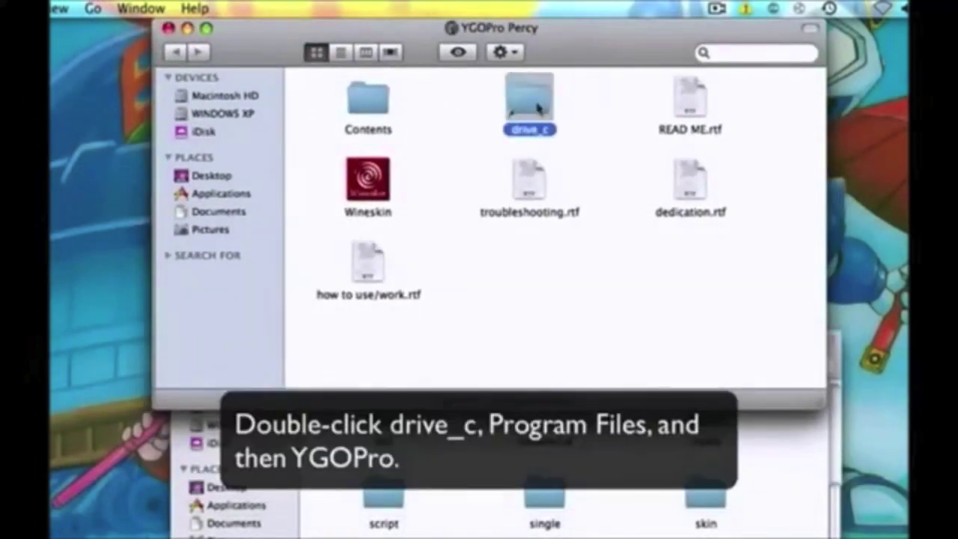
double_click(538, 108)
double_click(371, 102)
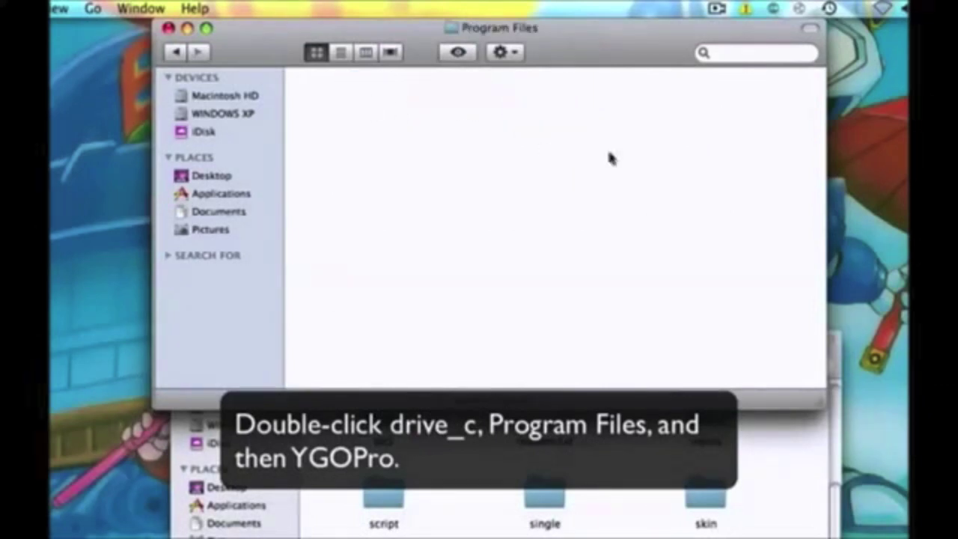
double_click(687, 104)
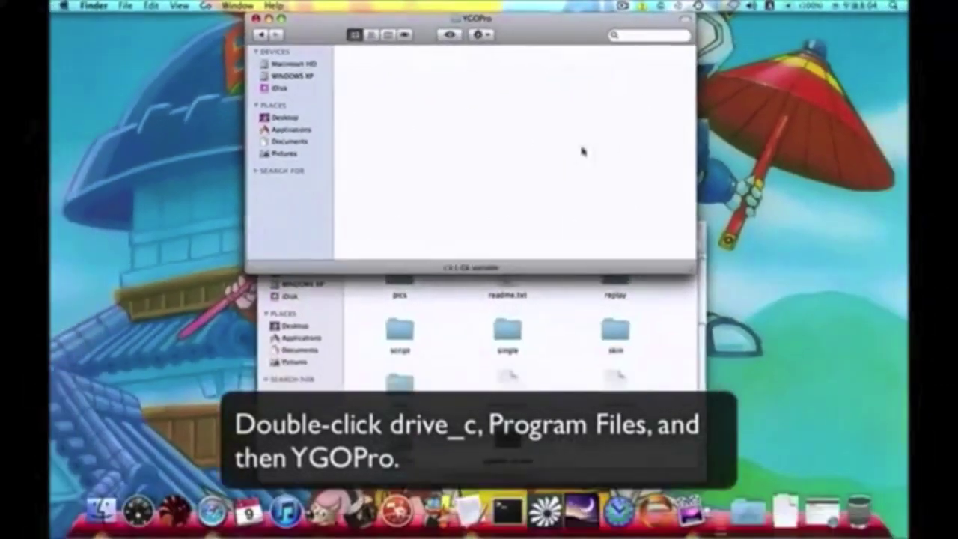
Move all files and folders from ygopro-1.02F.0-V3-full into the package's empty YGOPro folder.
left_click(544, 309)
left_click_drag(666, 458, 385, 225)
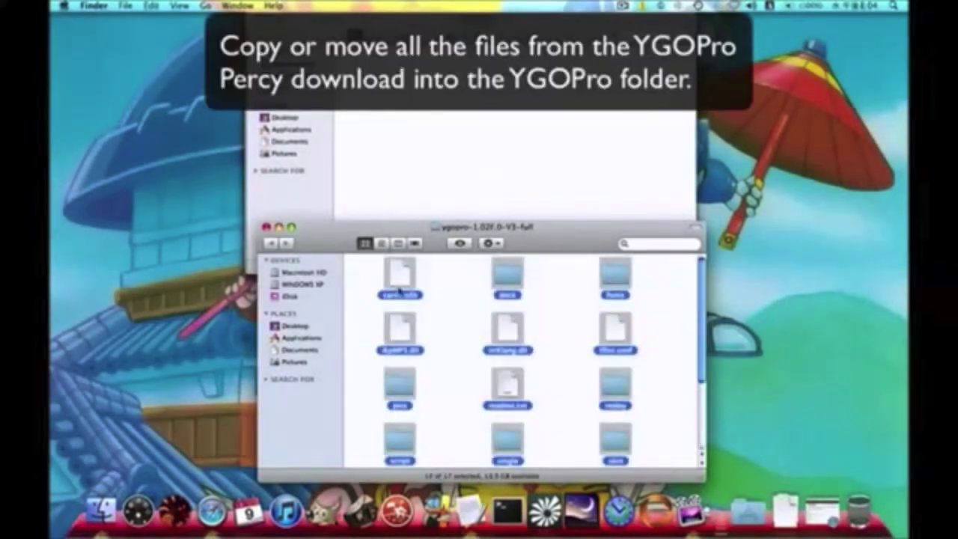
left_click_drag(399, 288, 502, 169)
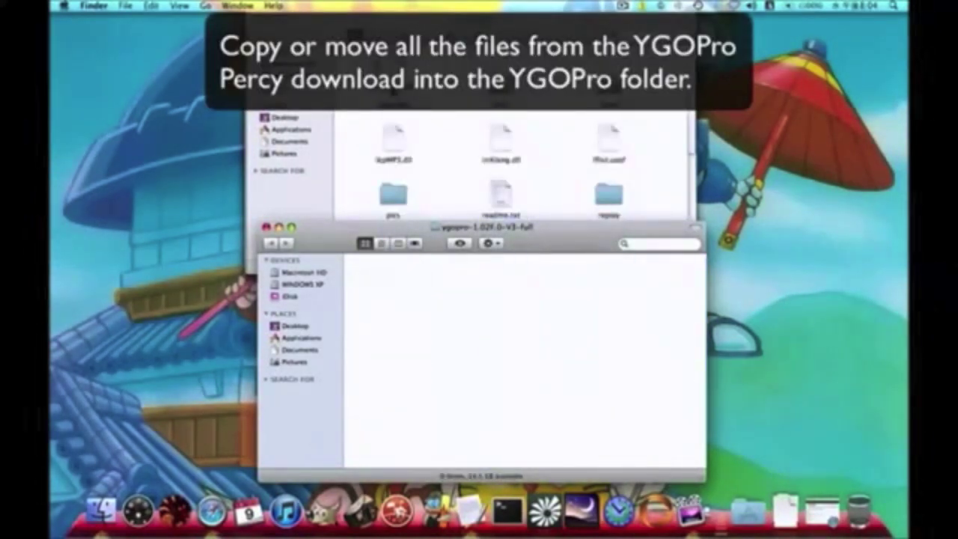
Clean up the icon arrangement in the YGOPro folder.
left_click(466, 91)
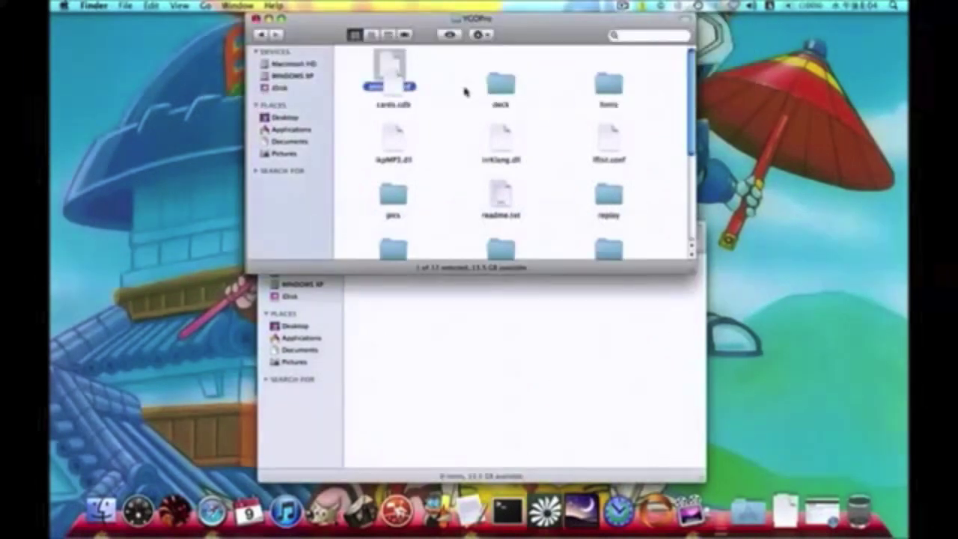
right_click(465, 91)
left_click(485, 172)
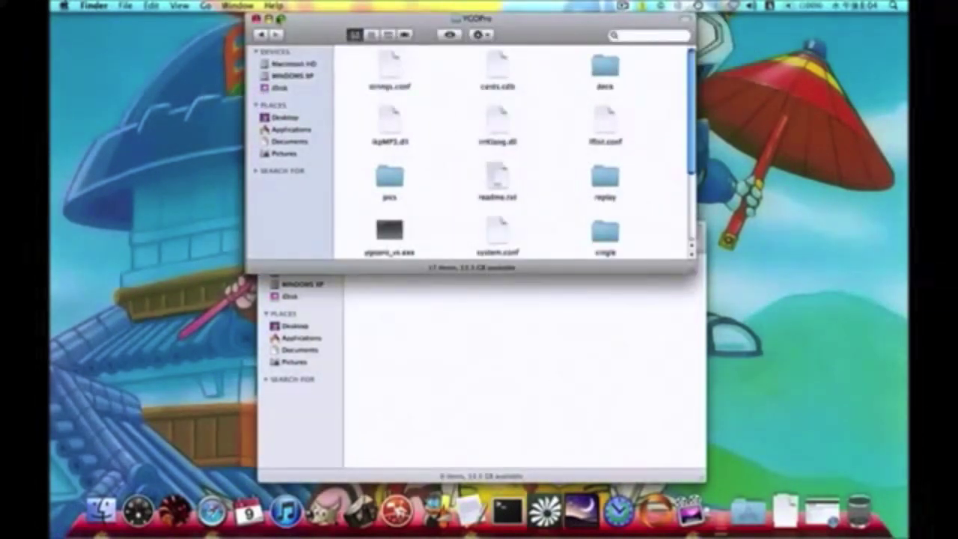
Close the YGOPro and ygopro-1.02F.0-V3-full folder windows, leaving the NyankiBlank folder in front.
left_click(256, 18)
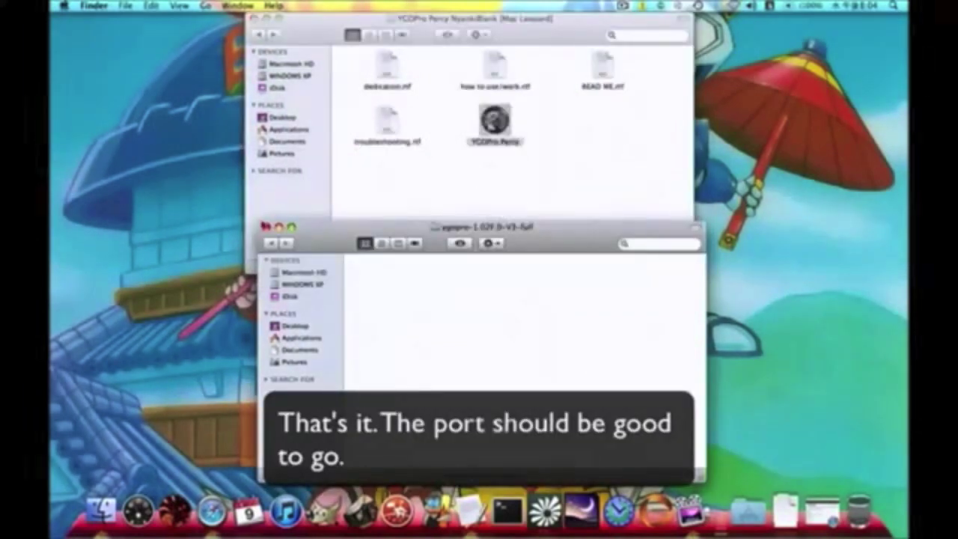
left_click(266, 227)
left_click(409, 225)
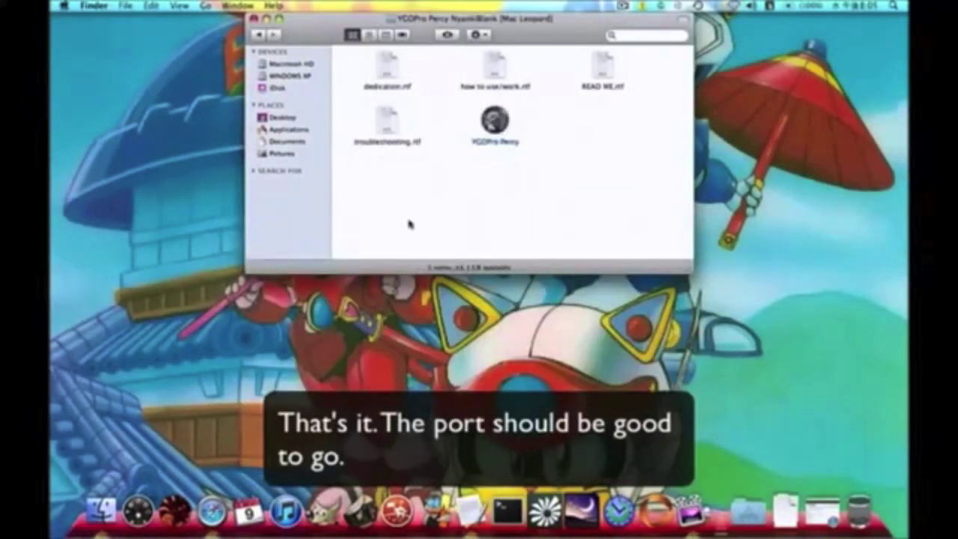
Open troubleshooting.rtf from the NyankiBlank folder, look through its list of fixes, and close it.
double_click(388, 130)
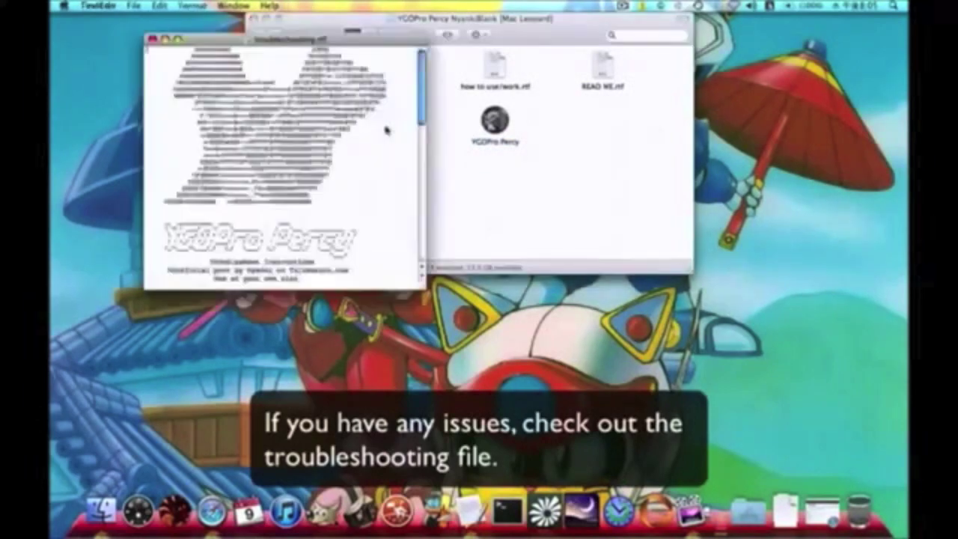
left_click_drag(344, 38, 516, 71)
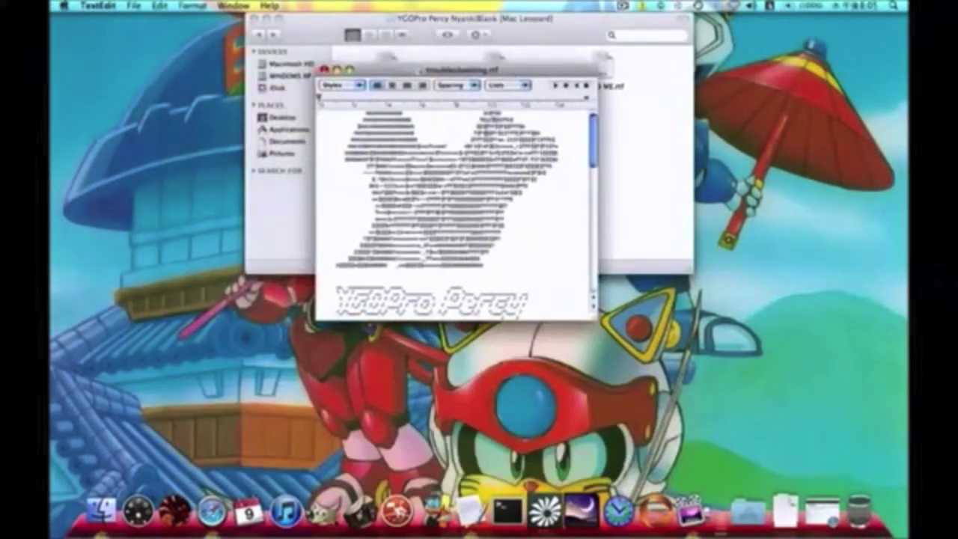
scroll(487, 132, "down", 10)
scroll(485, 132, "down", 5)
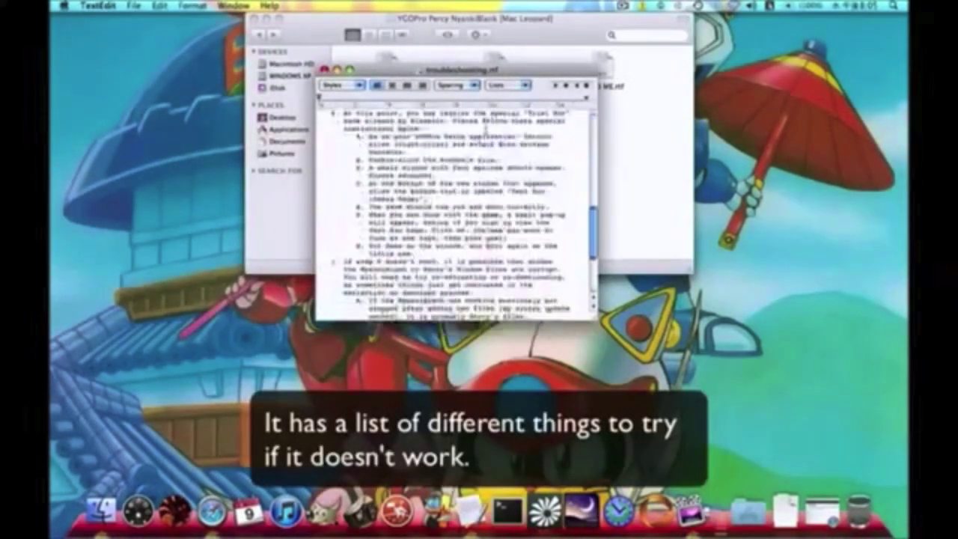
scroll(485, 132, "up", 10)
left_click(325, 69)
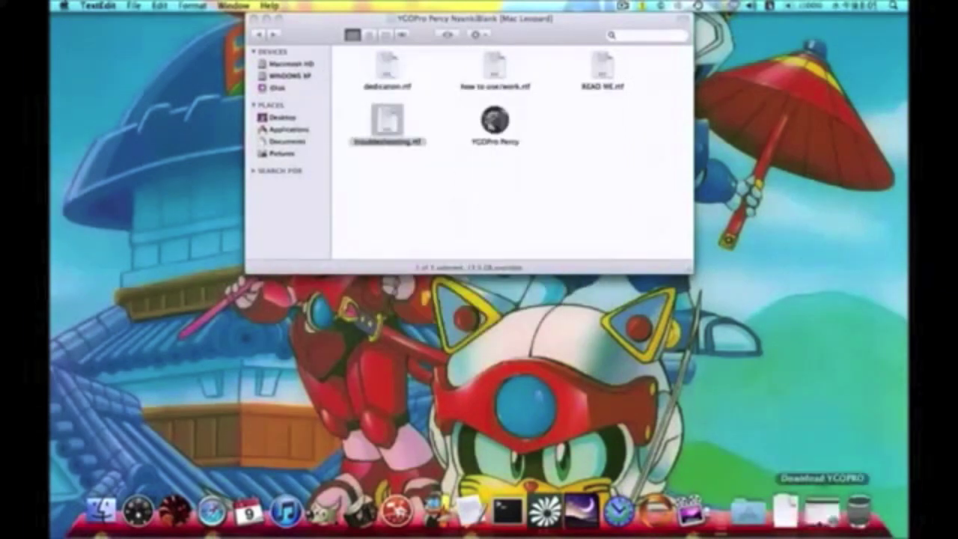
Switch to the Safari window with the YGOPRO download page and view the YGOPRO for Mac page.
left_click(822, 517)
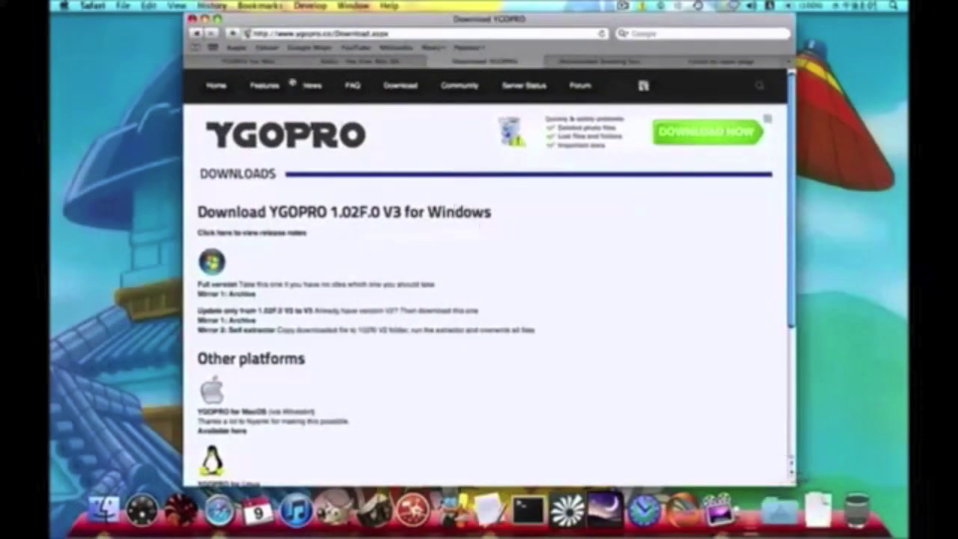
left_click(271, 61)
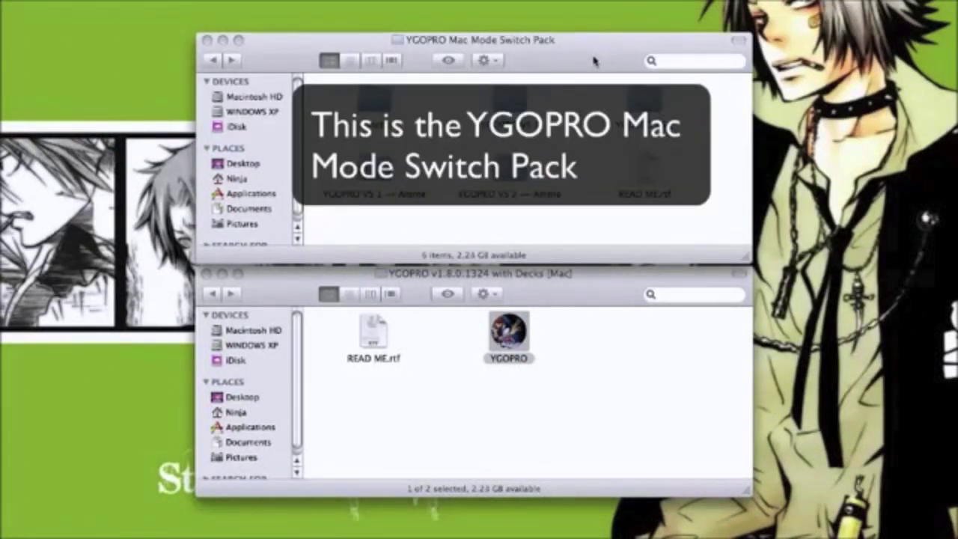
Open READ ME.rtf from the YGOPRO Mac Mode Switch Pack folder, skim its usage notes and known issues, and close it.
left_click(586, 293)
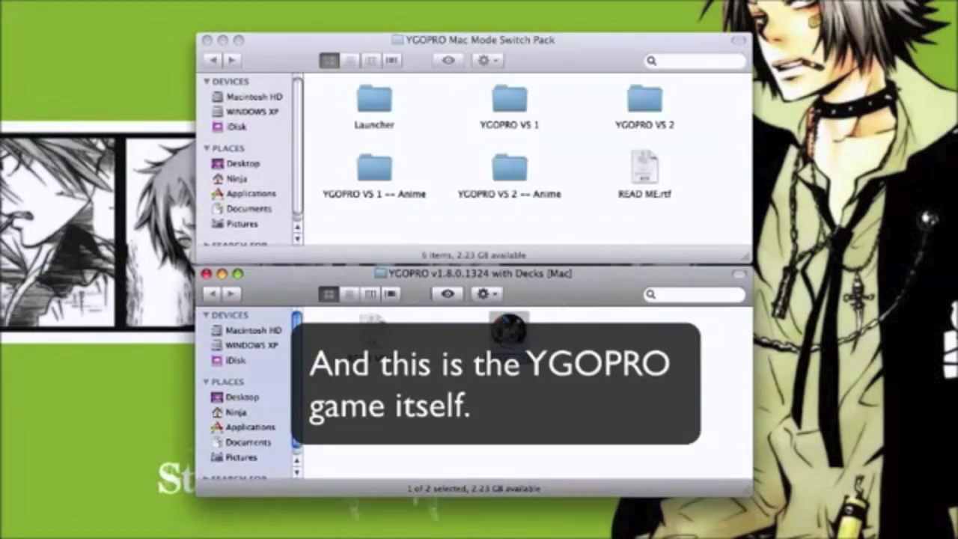
left_click(610, 257)
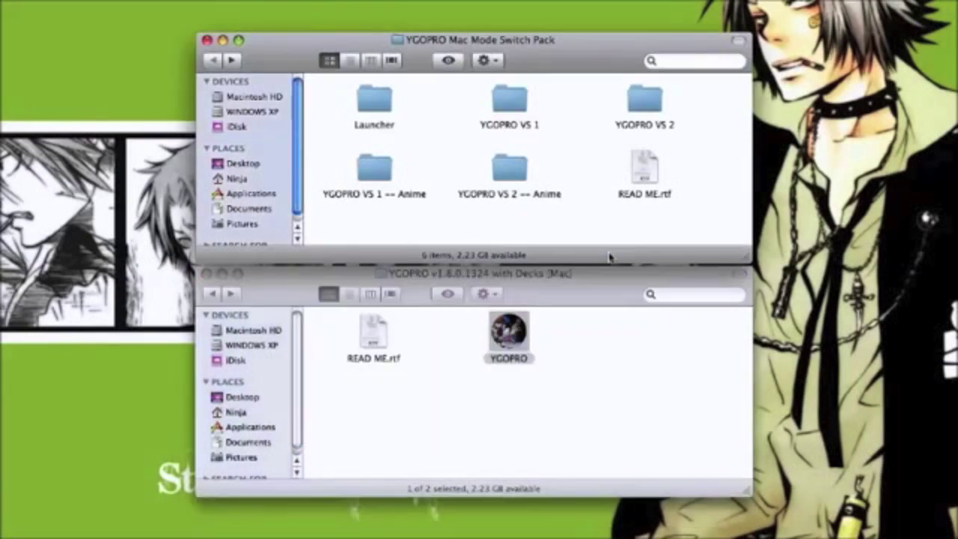
left_click(648, 171)
double_click(648, 171)
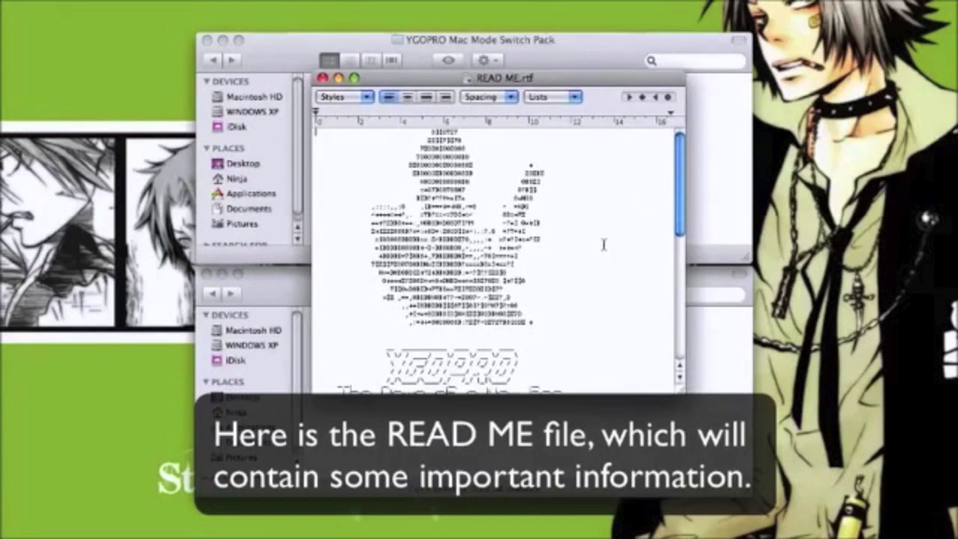
scroll(604, 244, "down", 15)
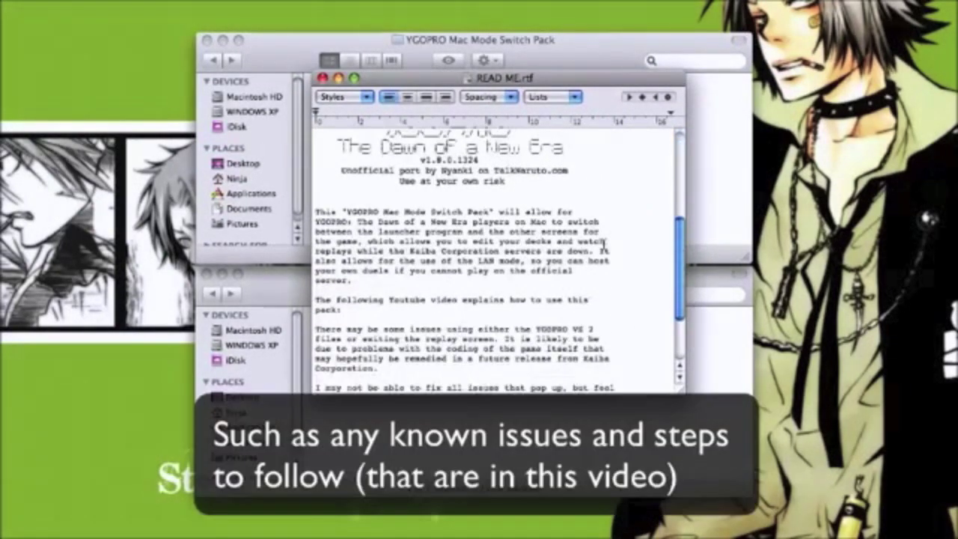
scroll(603, 245, "up", 15)
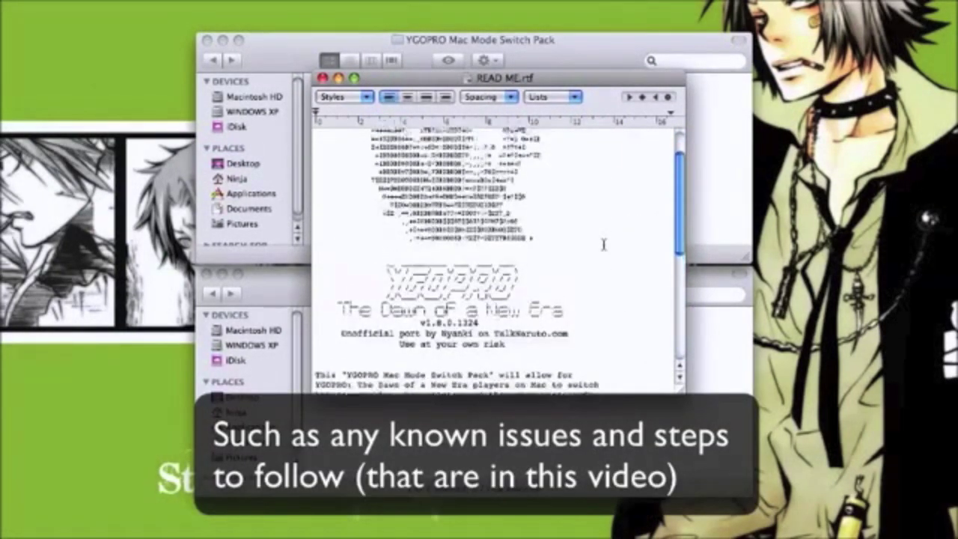
left_click(322, 78)
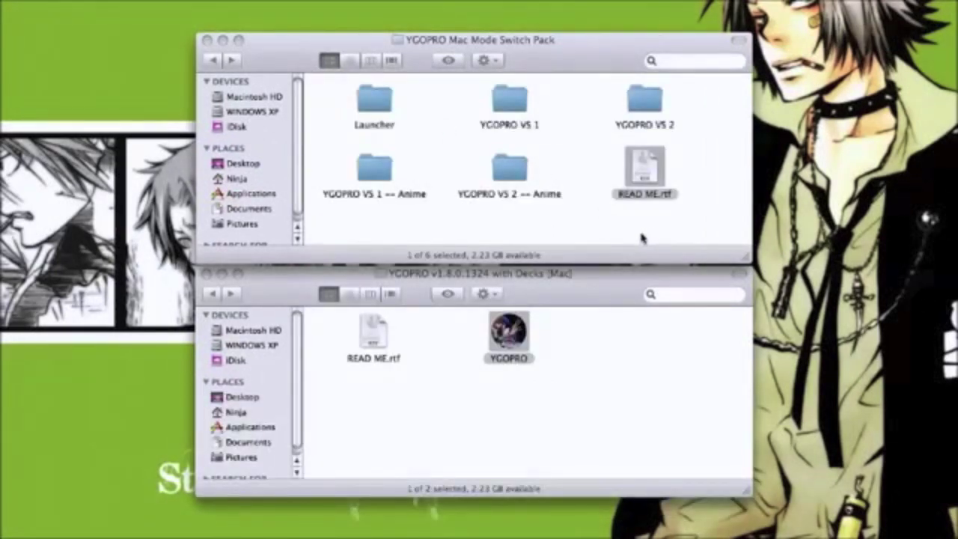
Run YGOPRO from the YGOPRO v1.8.0.1324 with Decks [Mac] folder, view its launcher, and close it.
left_click(569, 374)
left_click(567, 379)
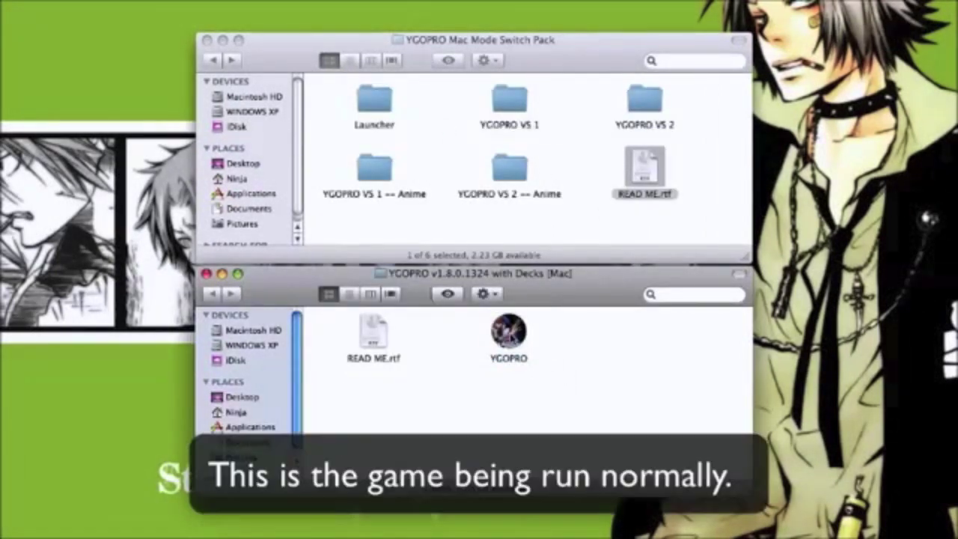
left_click(509, 333)
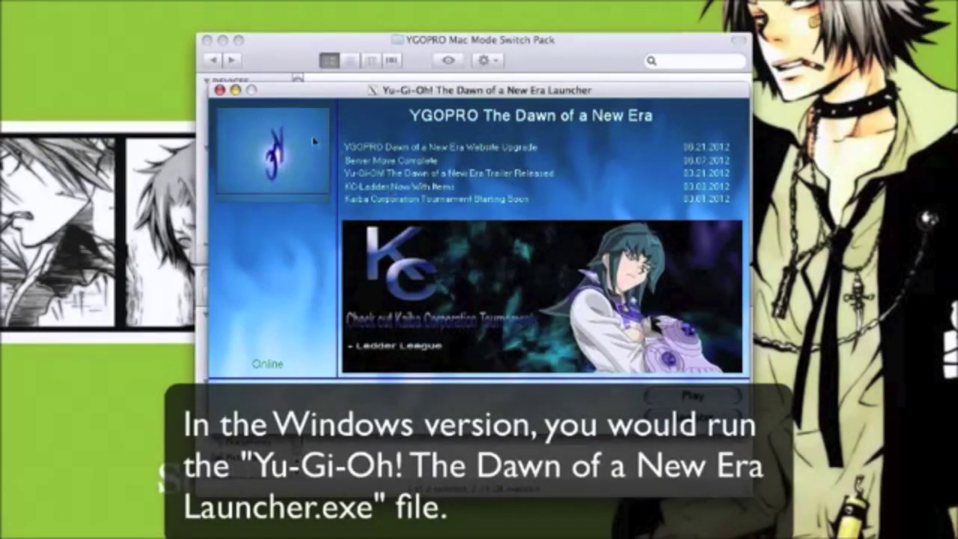
left_click(220, 91)
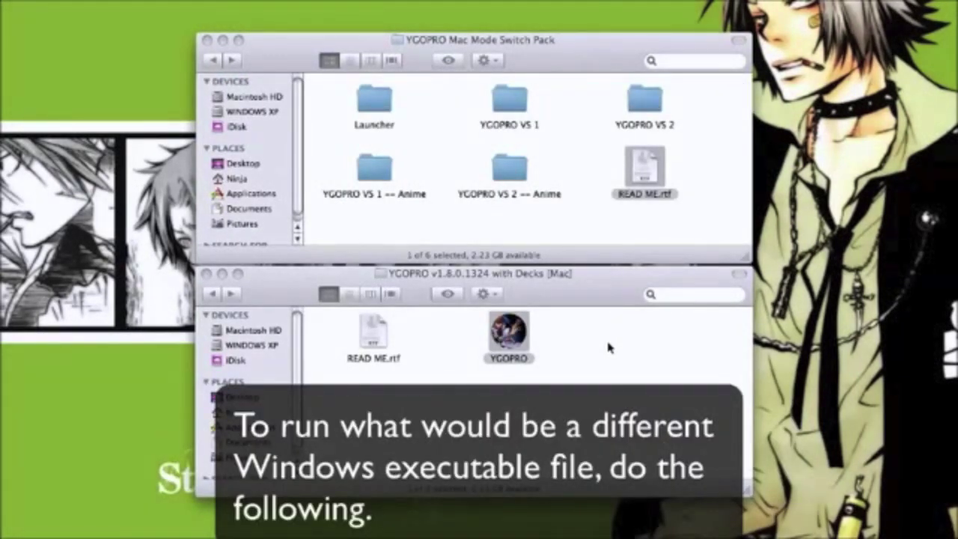
Show the package contents of YGOPRO, place that window below the Mode Switch Pack window, and open its Contents folder.
left_click(608, 347)
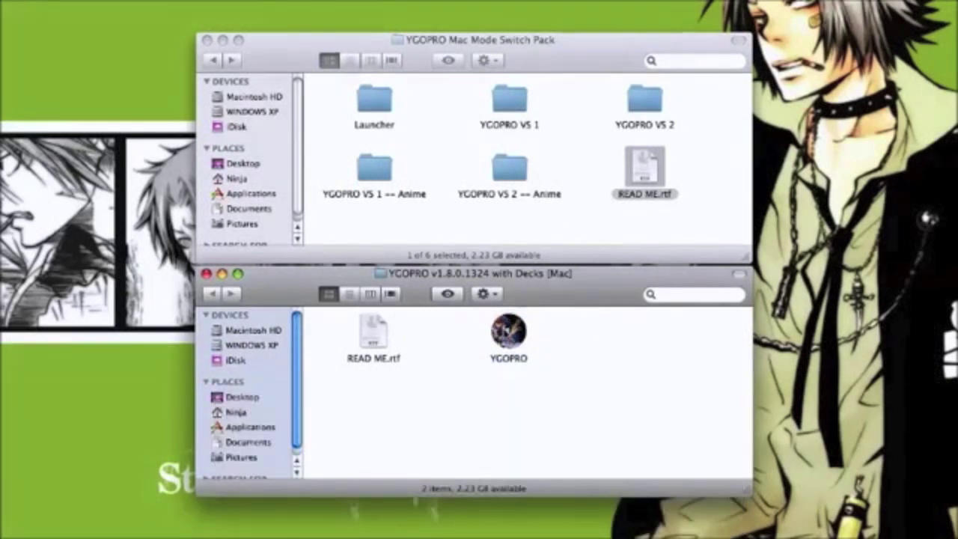
right_click(503, 333)
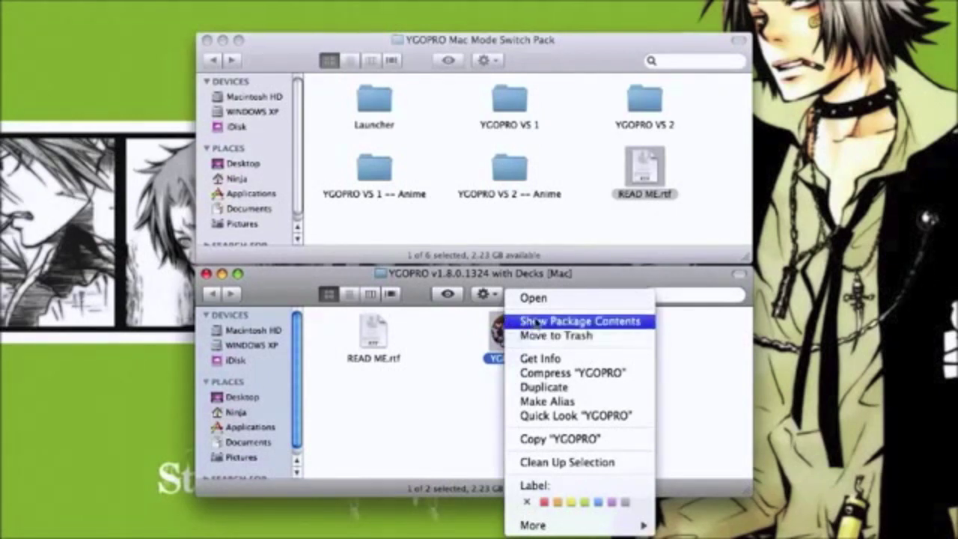
left_click(536, 322)
left_click_drag(627, 38, 591, 327)
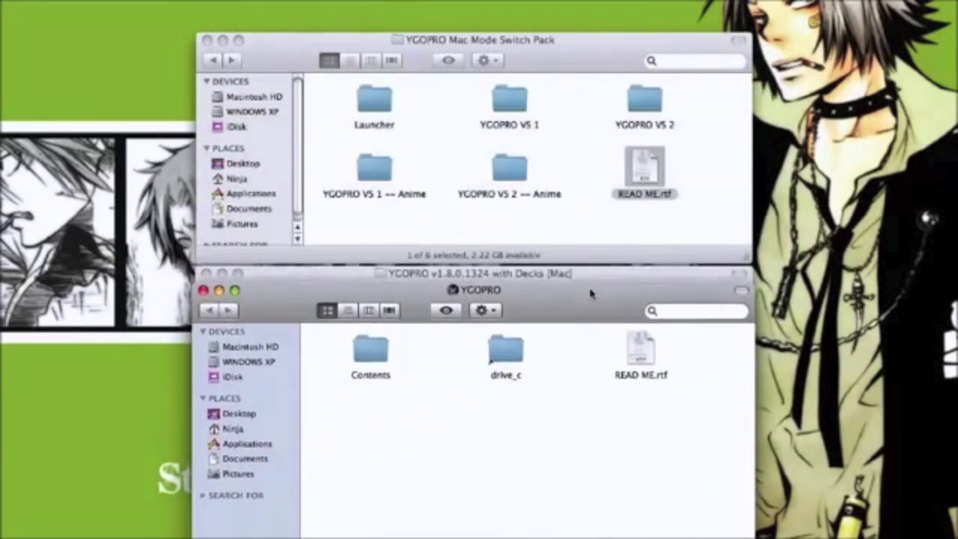
left_click_drag(591, 285, 593, 277)
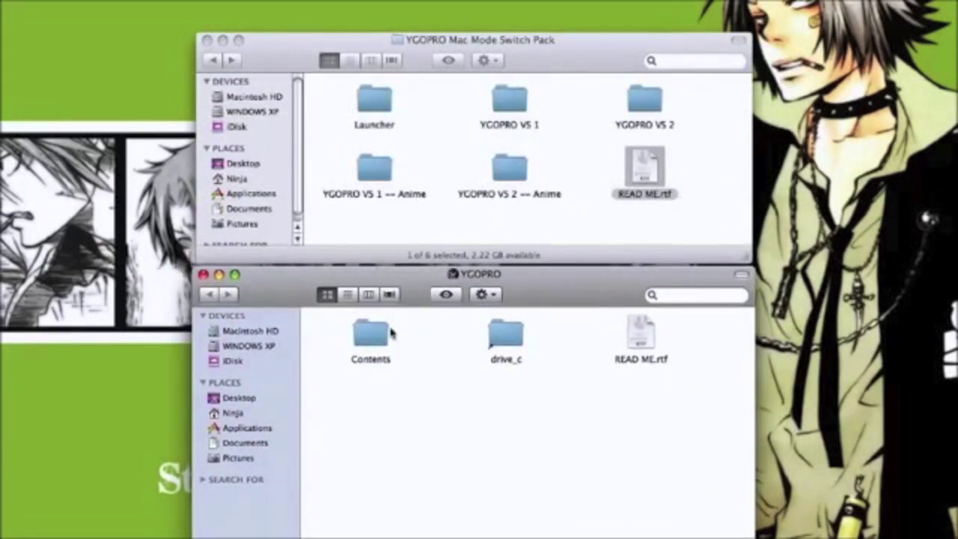
double_click(361, 342)
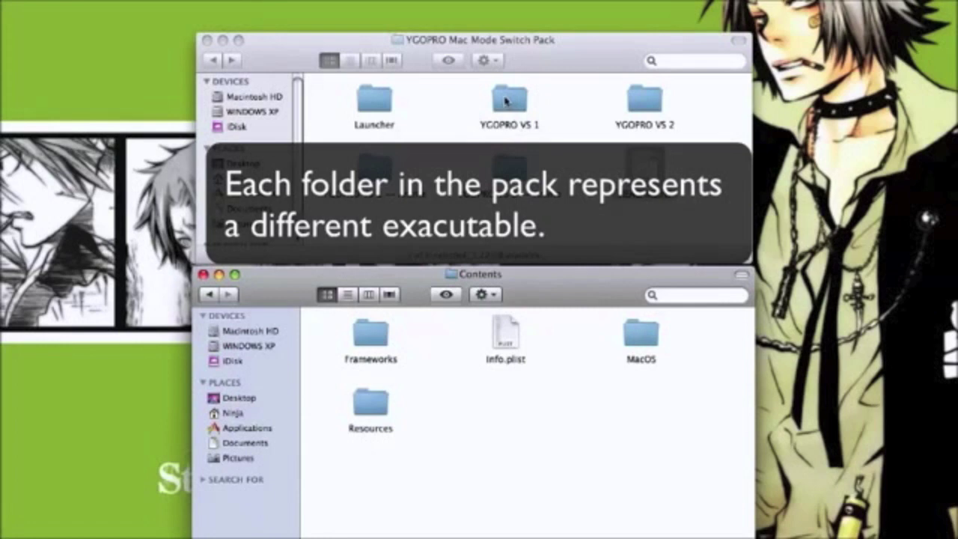
Copy Info.plist from the pack's YGOPRO VS 1 folder into YGOPRO's Contents folder, replacing the existing file.
left_click(476, 127)
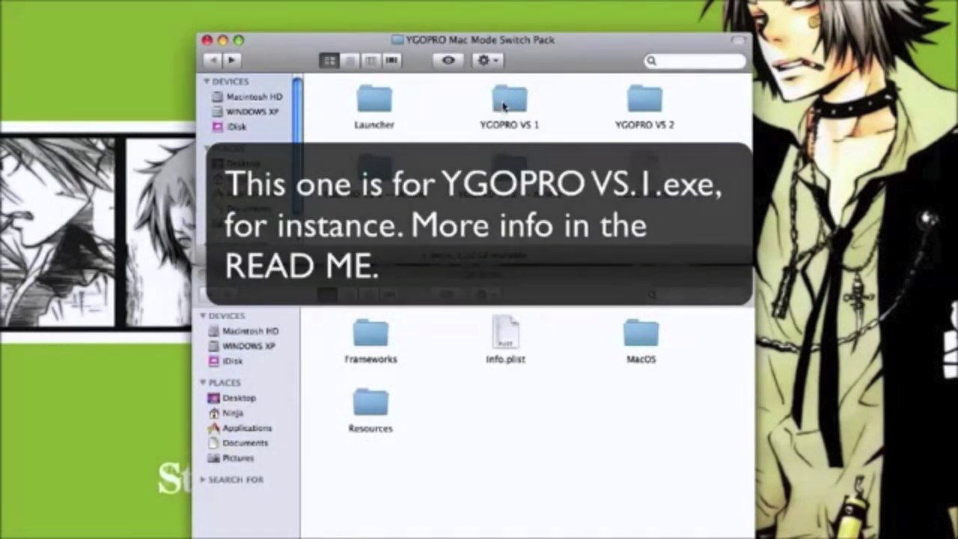
double_click(503, 106)
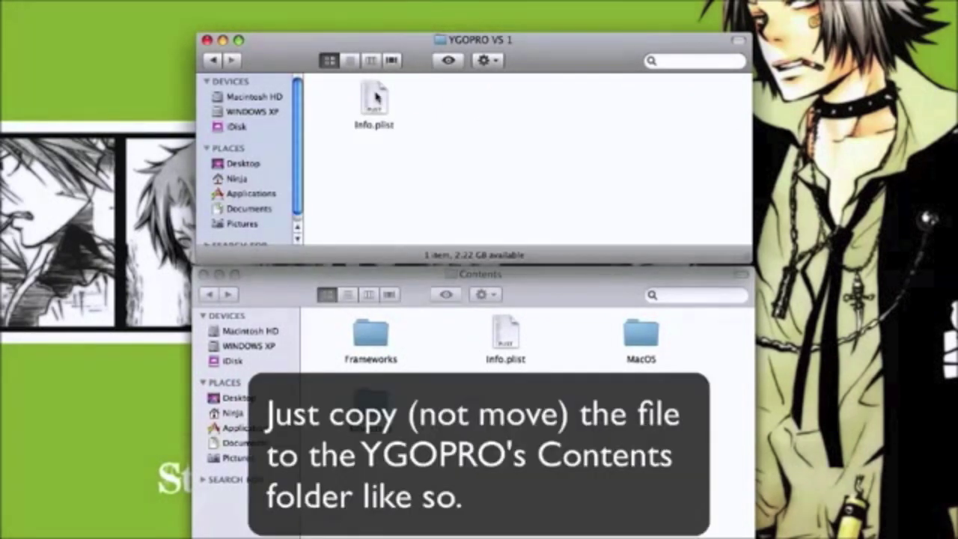
right_click(377, 96)
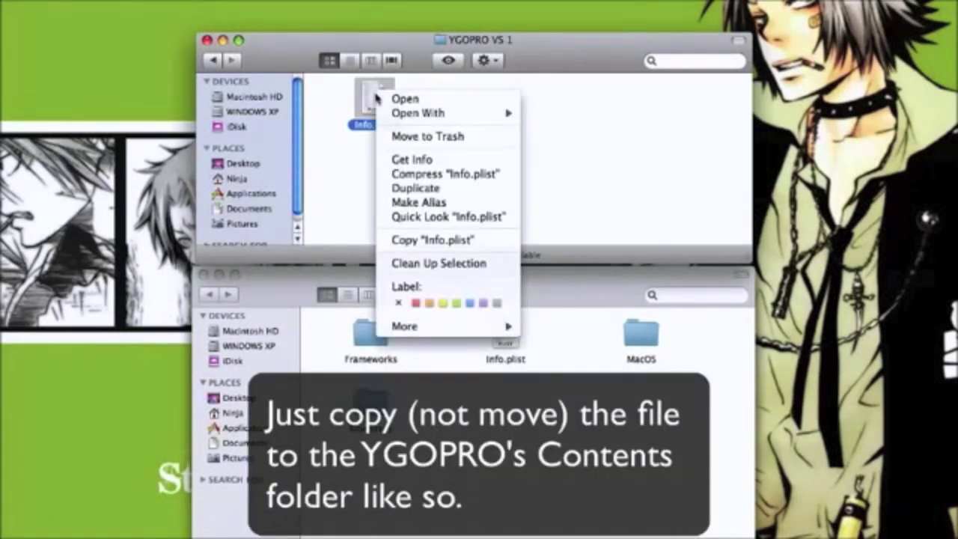
left_click(410, 240)
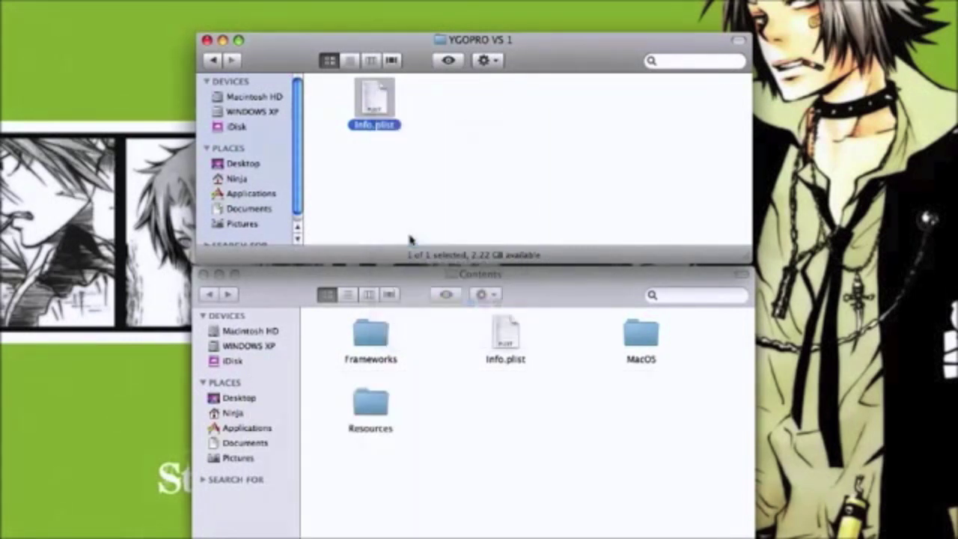
right_click(487, 384)
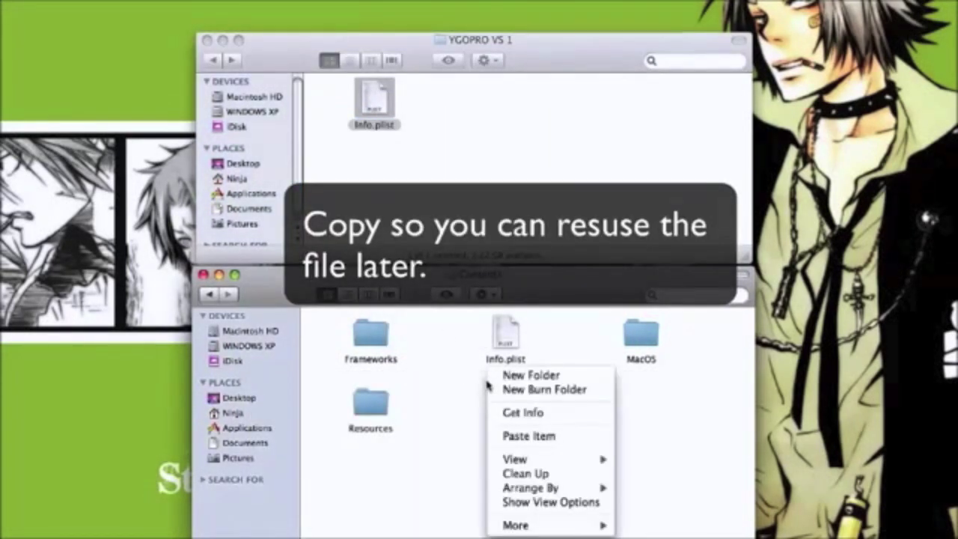
left_click(515, 436)
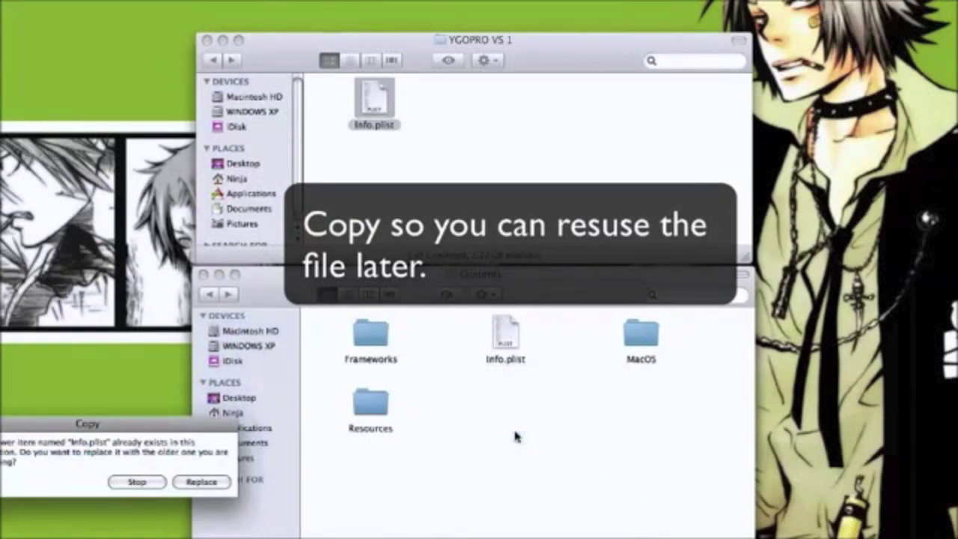
left_click_drag(113, 432, 521, 187)
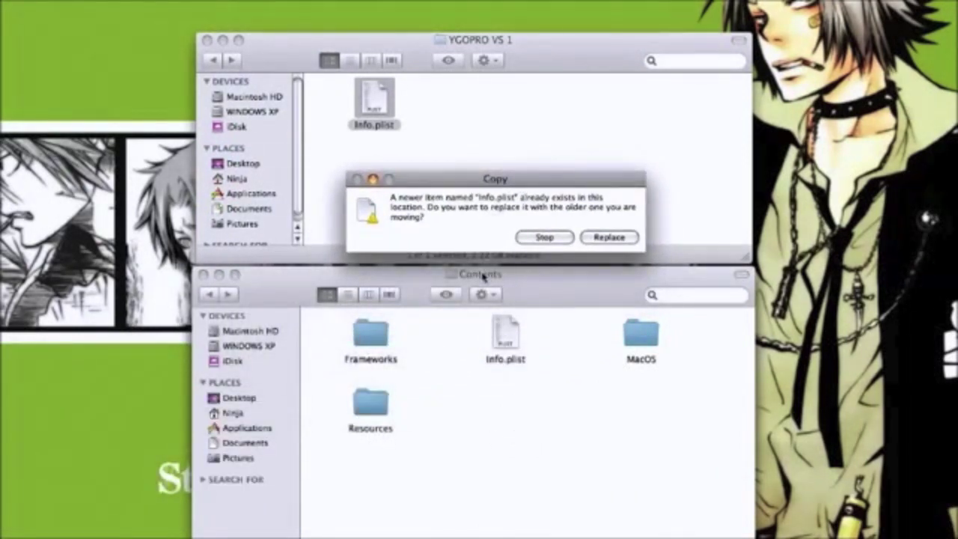
left_click(610, 237)
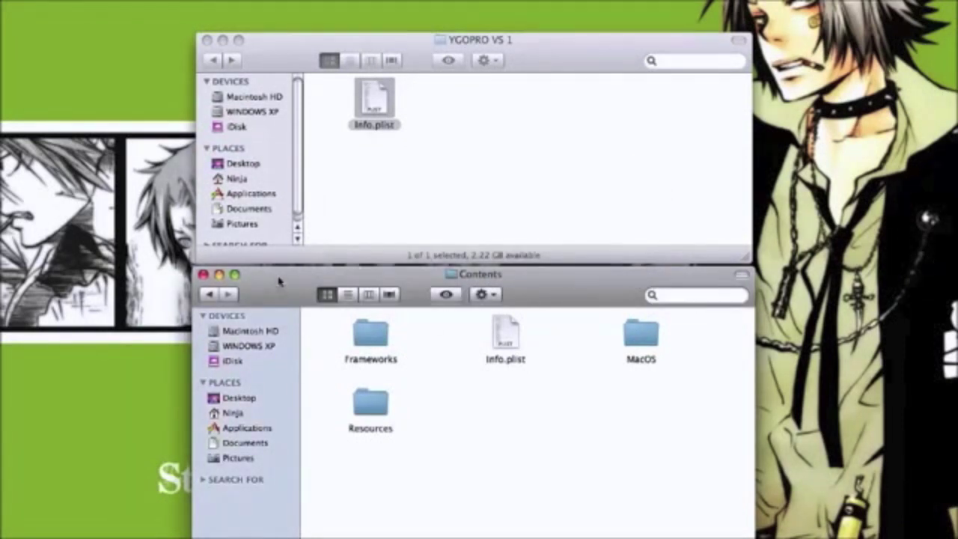
Minimize the Contents window, run YGOPRO to view the game menu with LAN Mode, and exit the game.
left_click(219, 276)
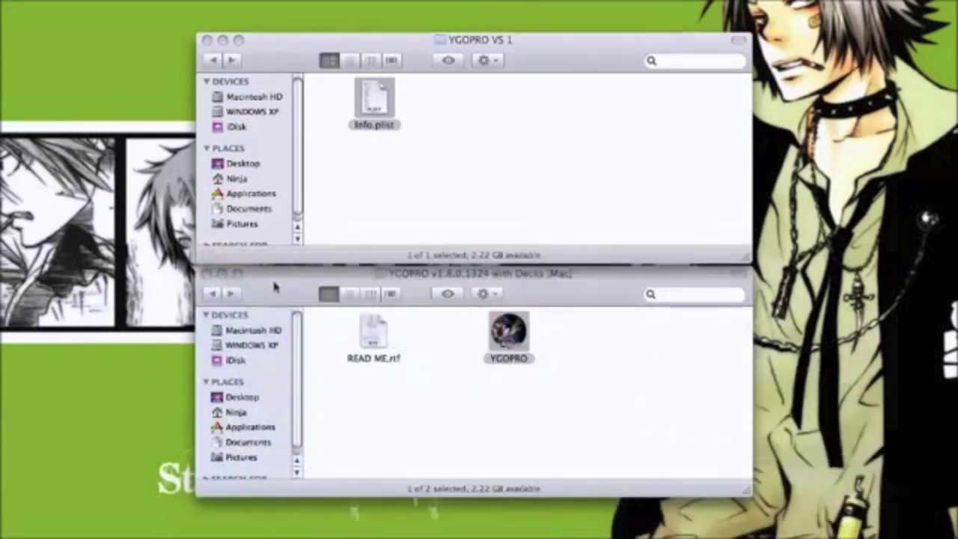
left_click(443, 357)
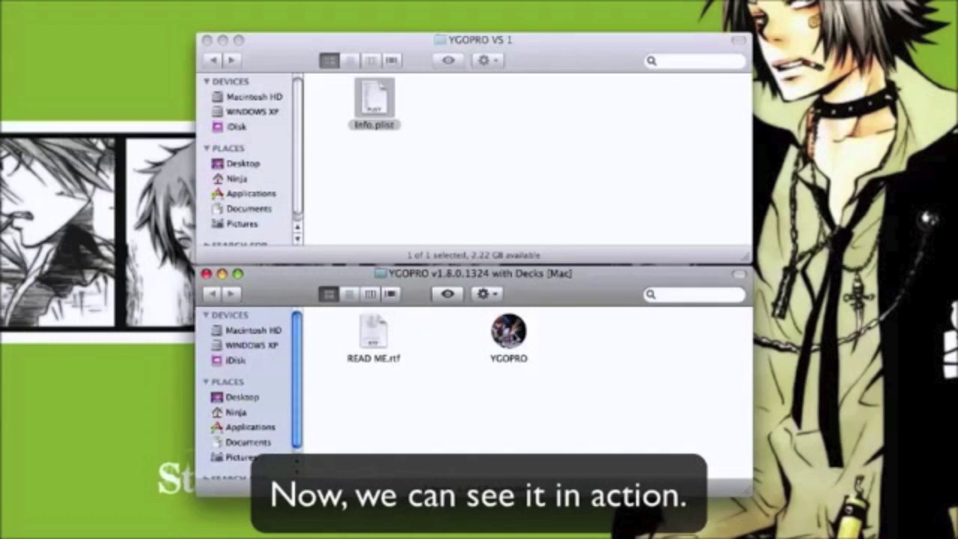
left_click(509, 333)
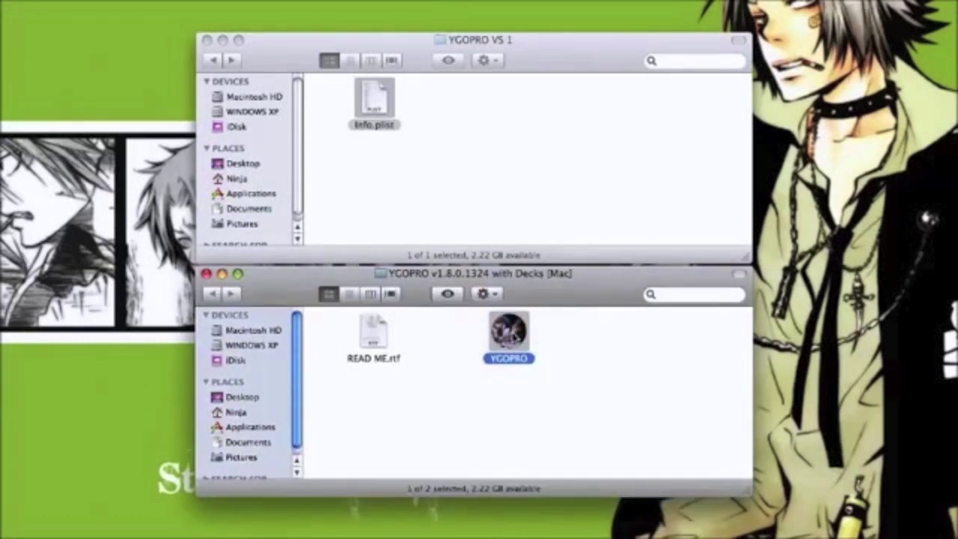
double_click(509, 333)
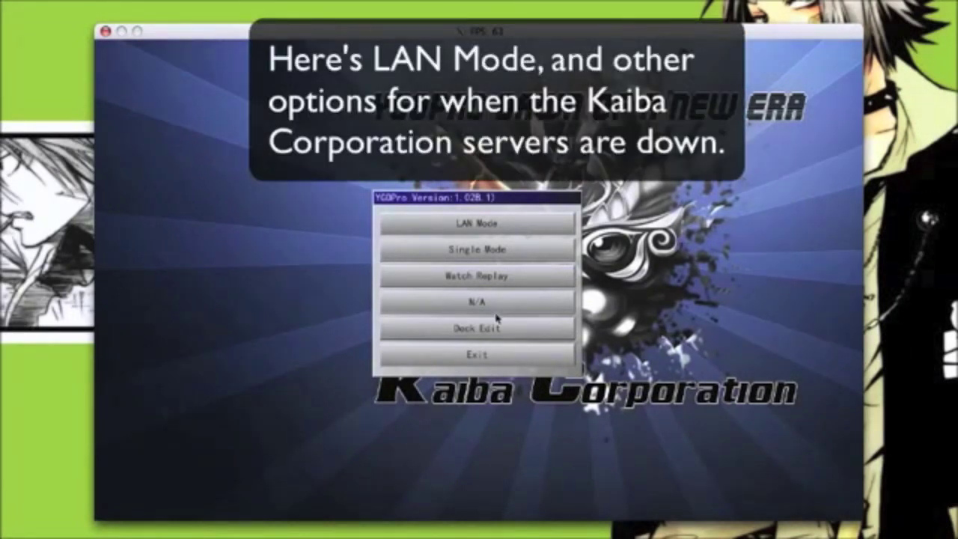
left_click(470, 358)
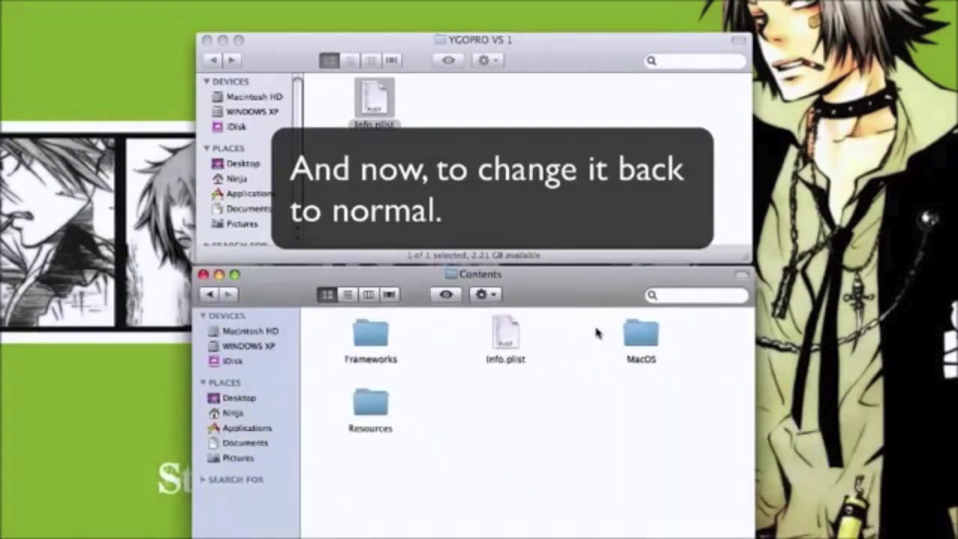
Copy Info.plist from the pack's Launcher folder into YGOPRO's Contents folder, replacing the existing file.
left_click(467, 124)
left_click(214, 61)
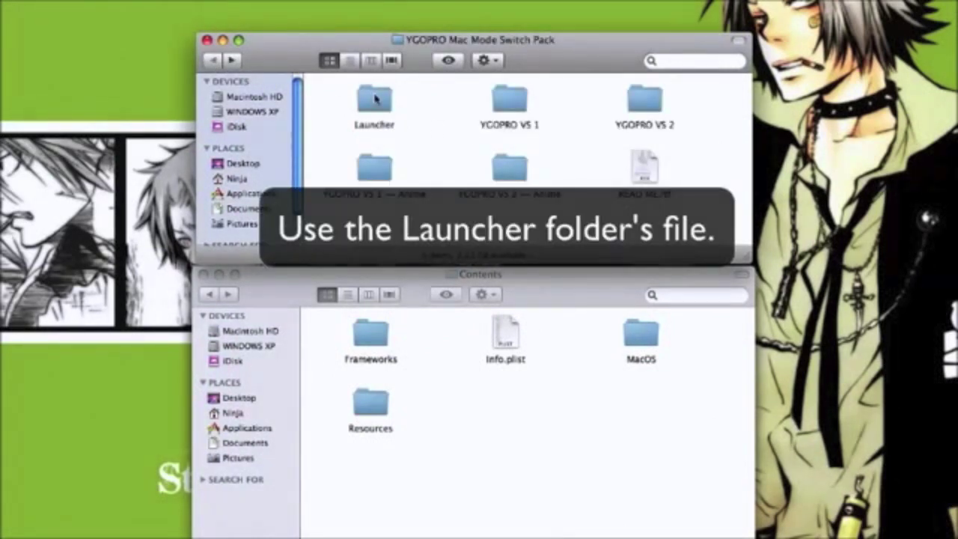
double_click(375, 99)
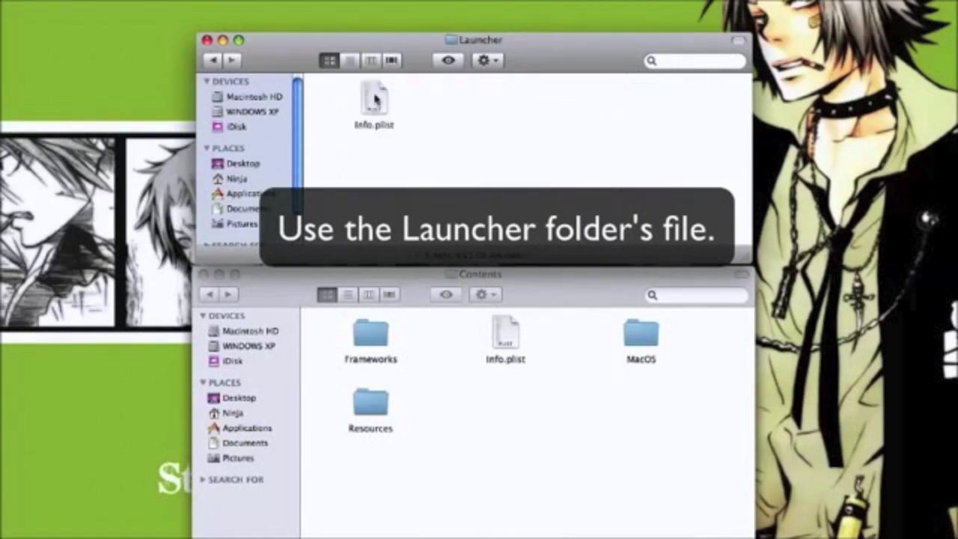
right_click(375, 99)
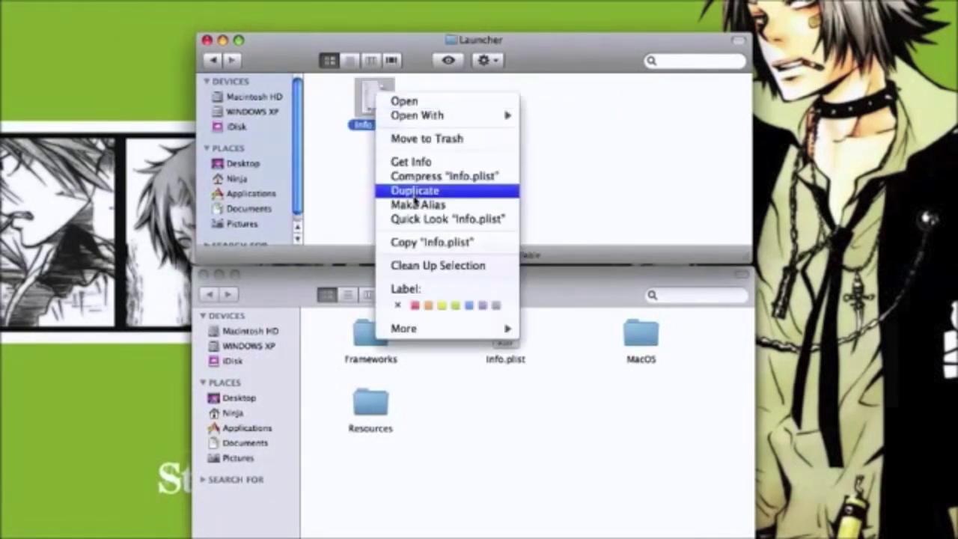
left_click(408, 242)
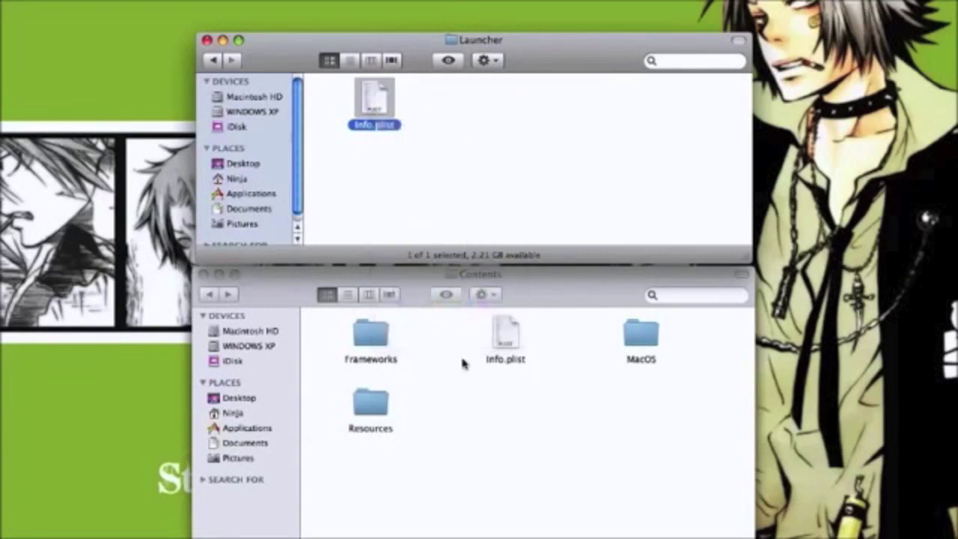
right_click(472, 412)
left_click(501, 436)
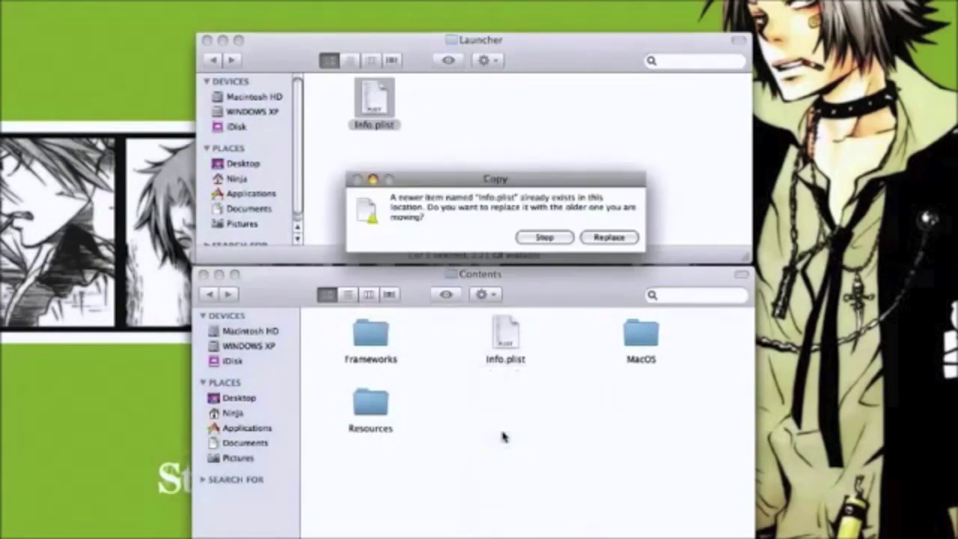
left_click(609, 238)
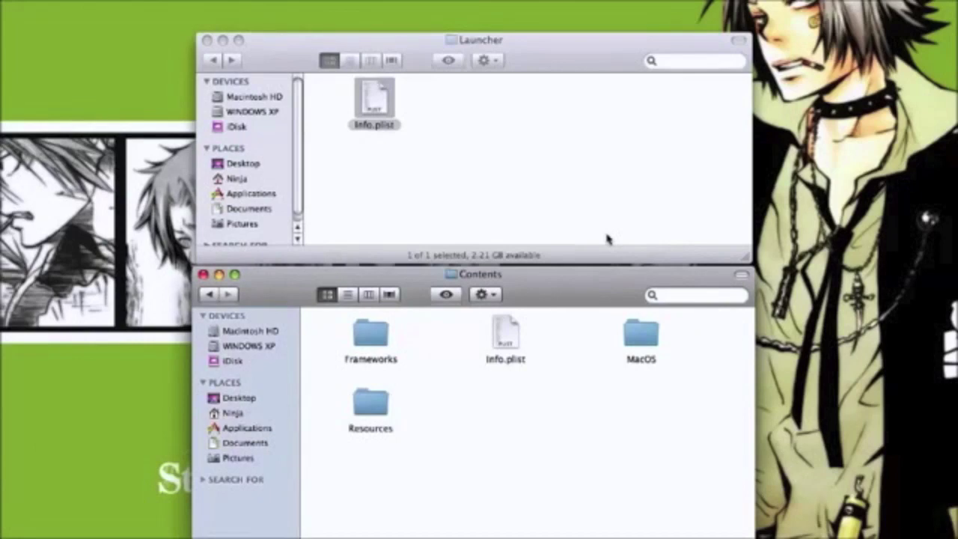
Minimize the Contents window and run YGOPRO again to check the restored launcher mode.
left_click(218, 274)
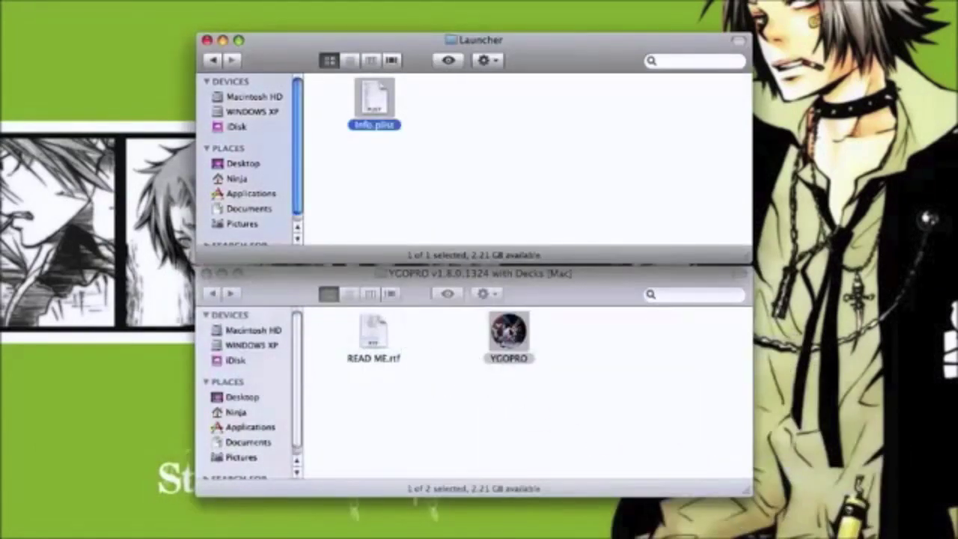
left_click(522, 333)
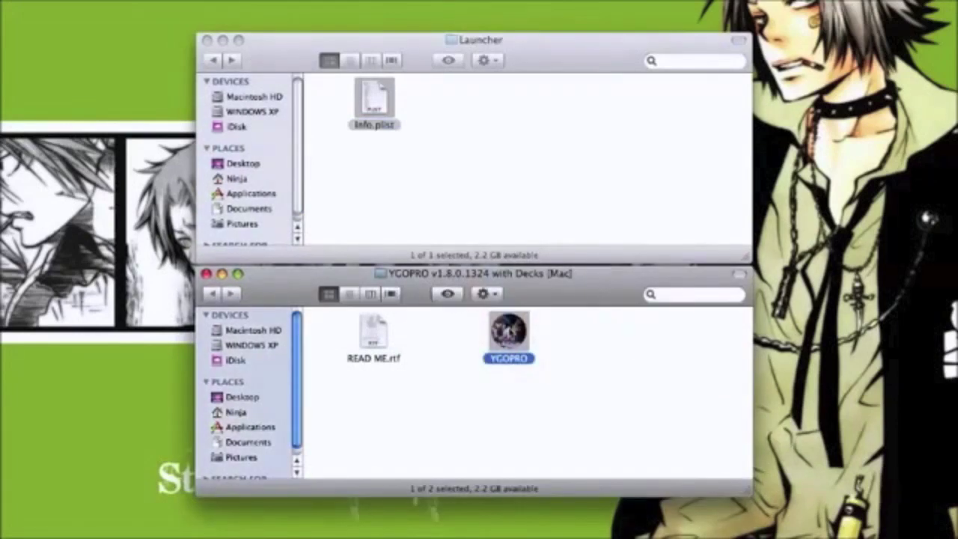
double_click(509, 333)
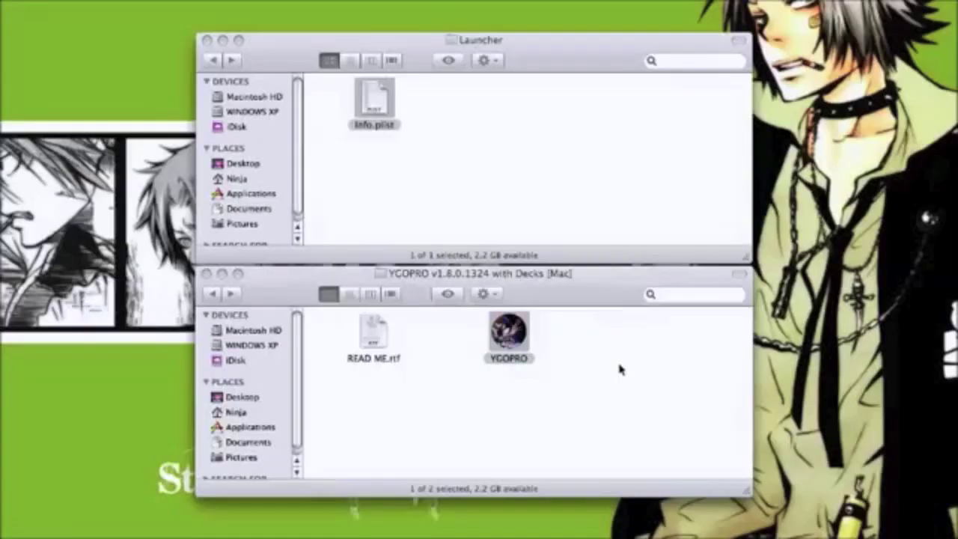